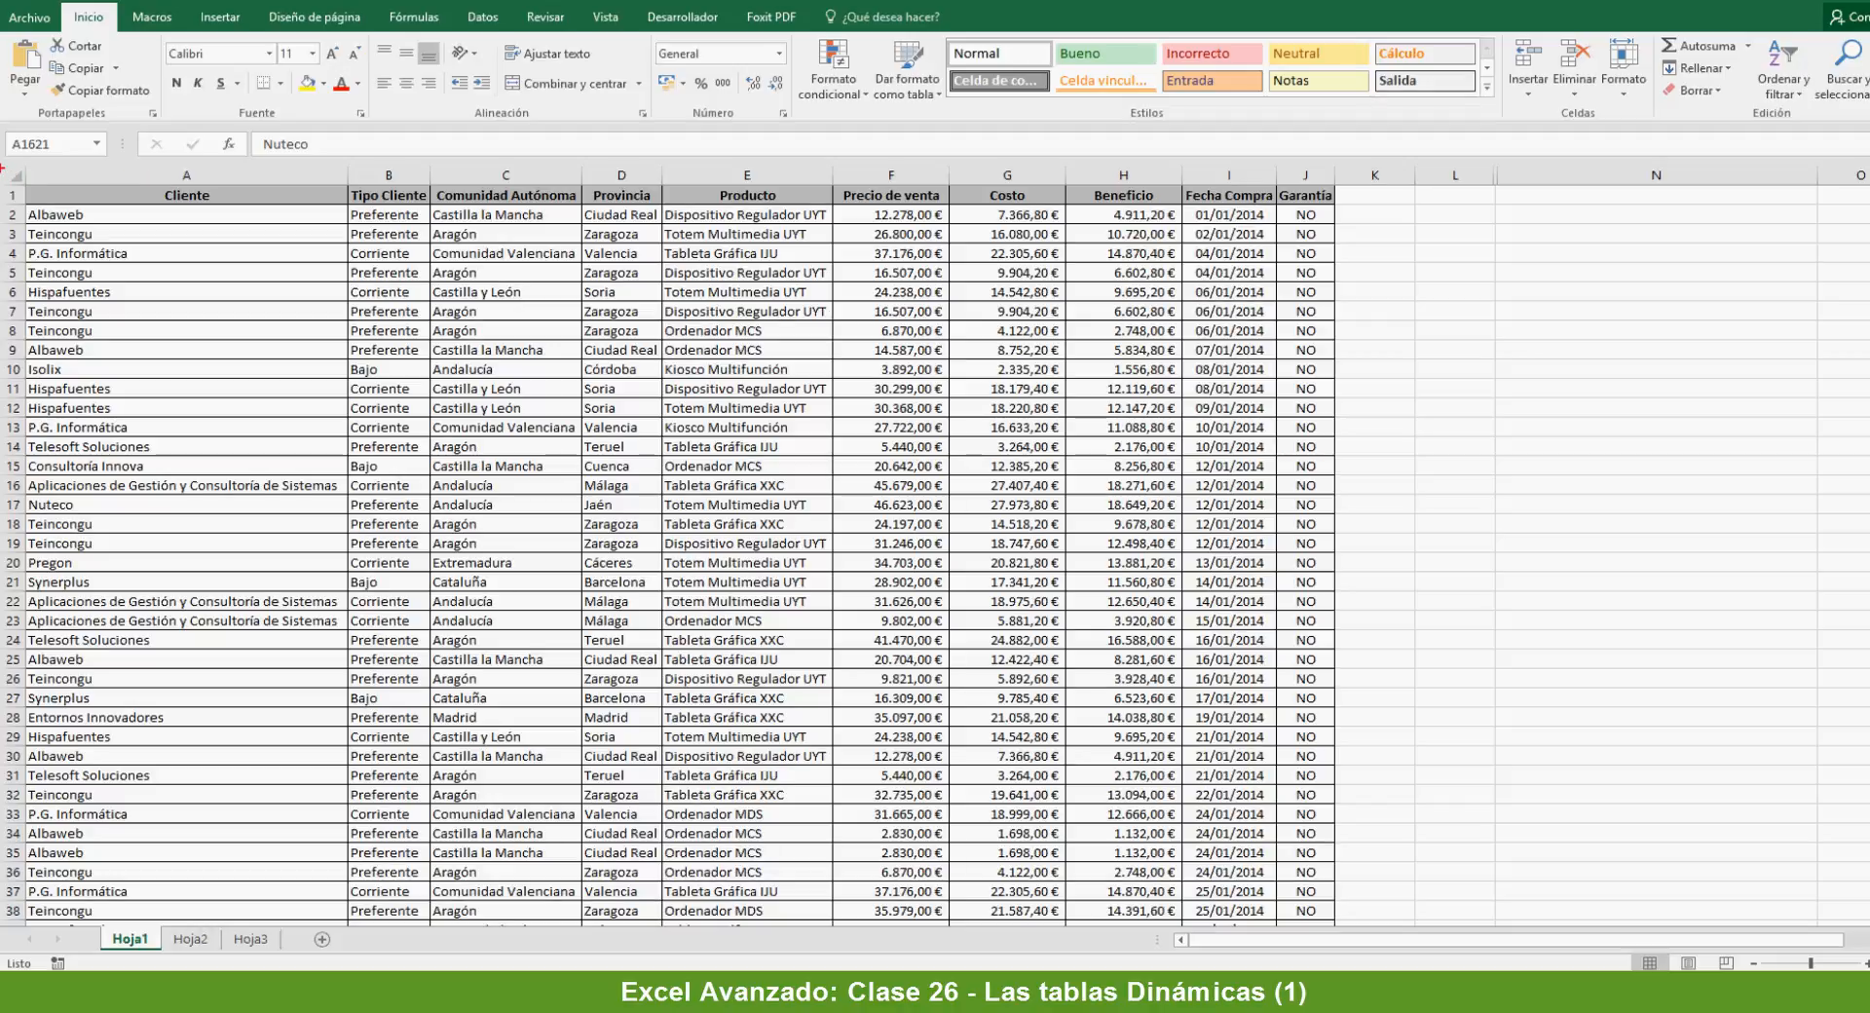
mouse_move(1, 169)
left_mouse_down()
mouse_move(320, 457)
mouse_move(1365, 916)
mouse_move(1488, 930)
left_mouse_up()
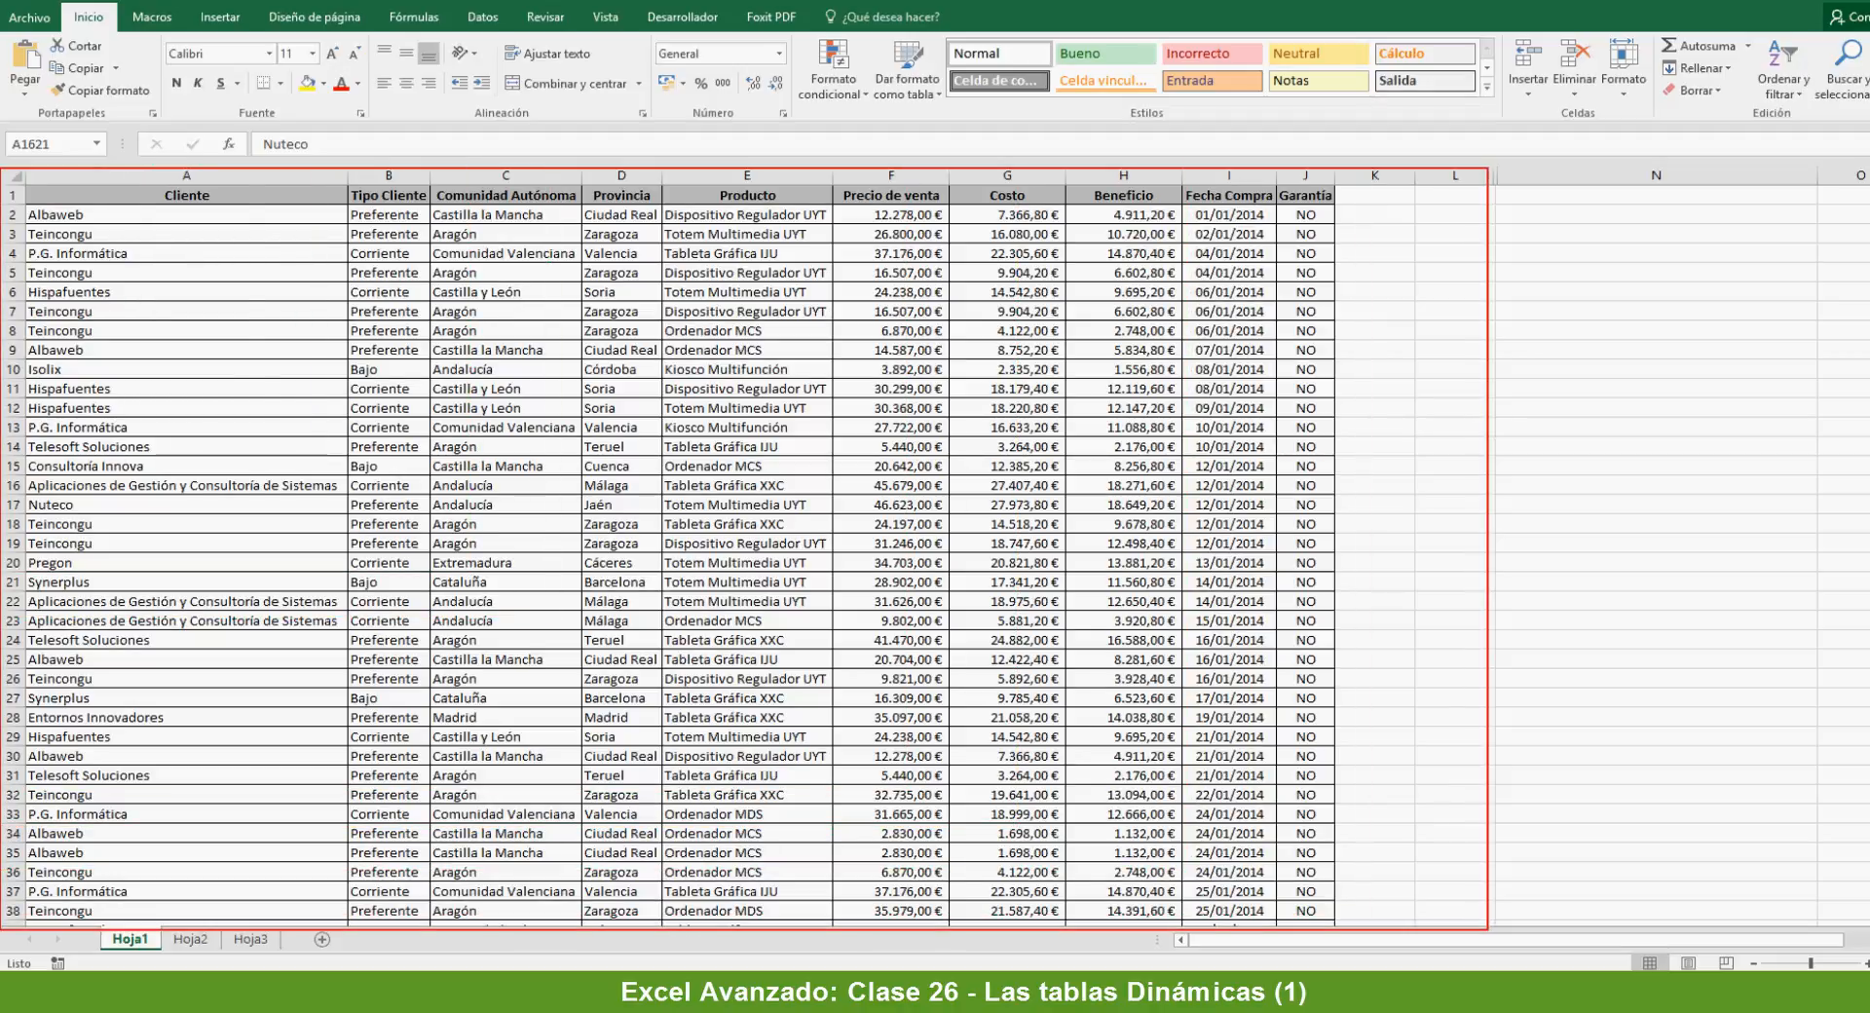
key("Escape")
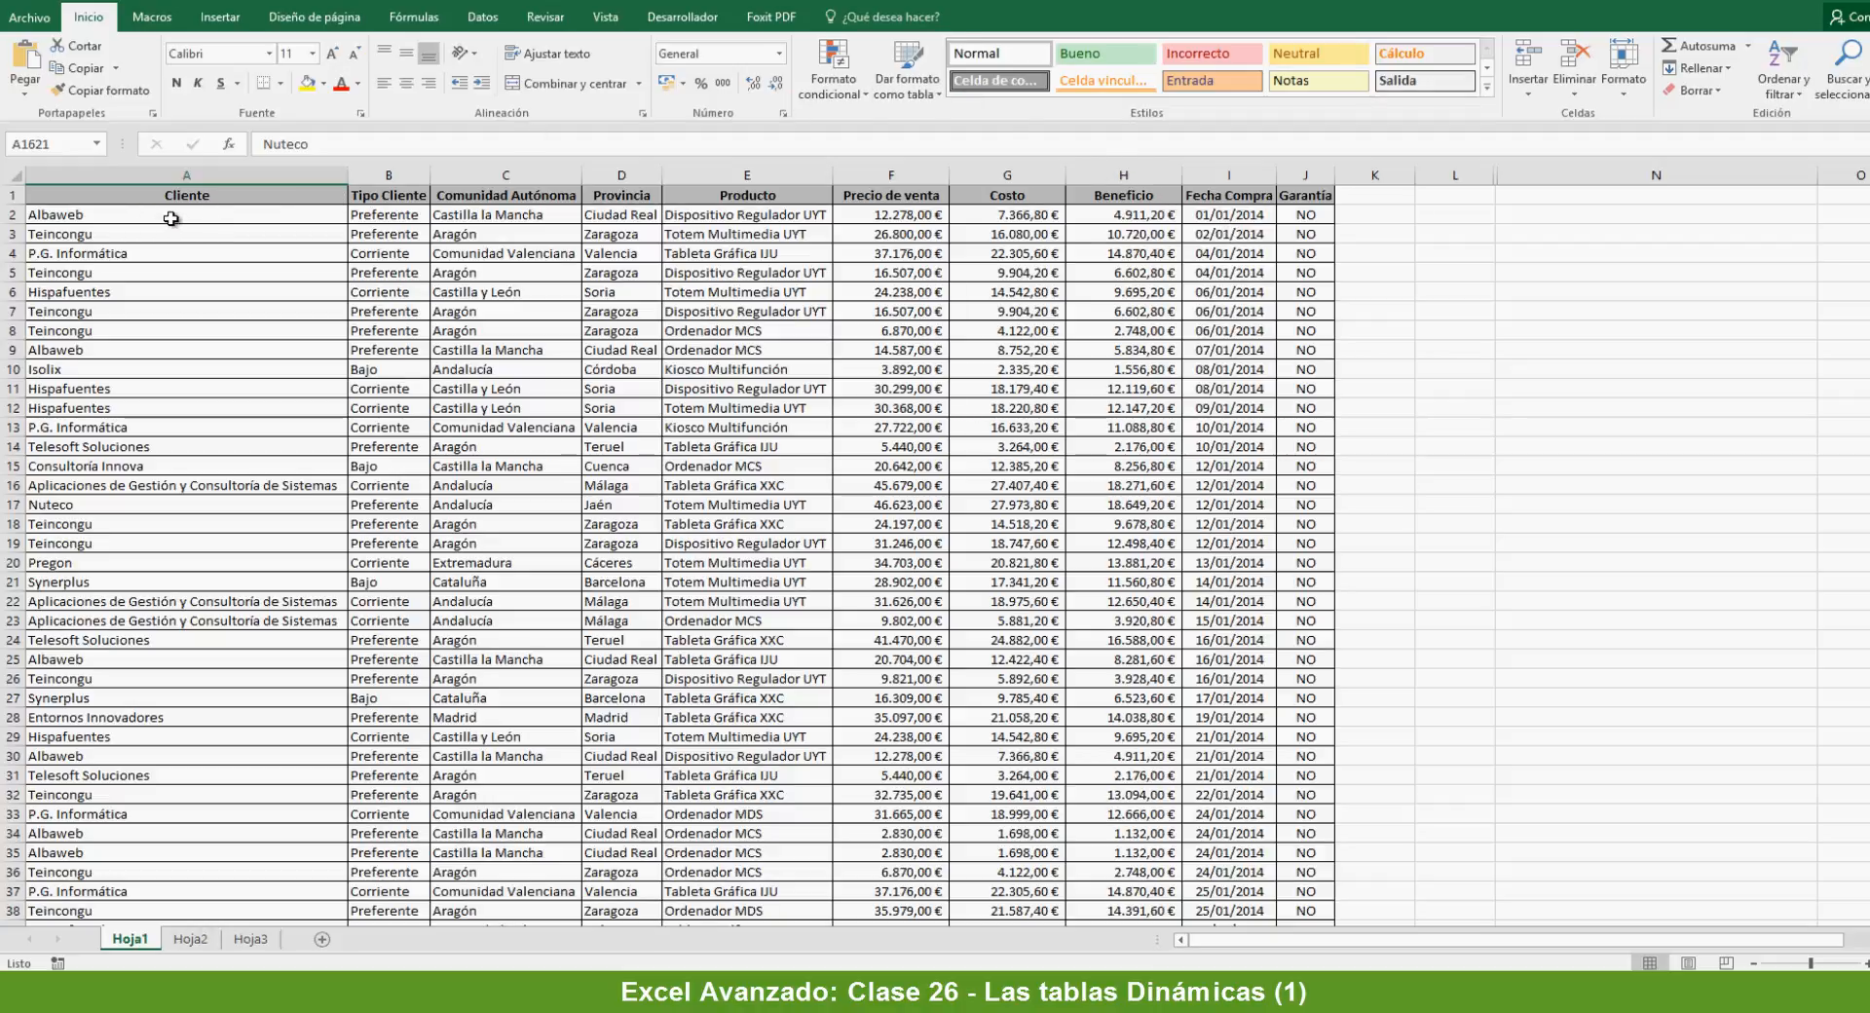
- Rename the Hoja1 worksheet as Ventas
right_click(133, 947)
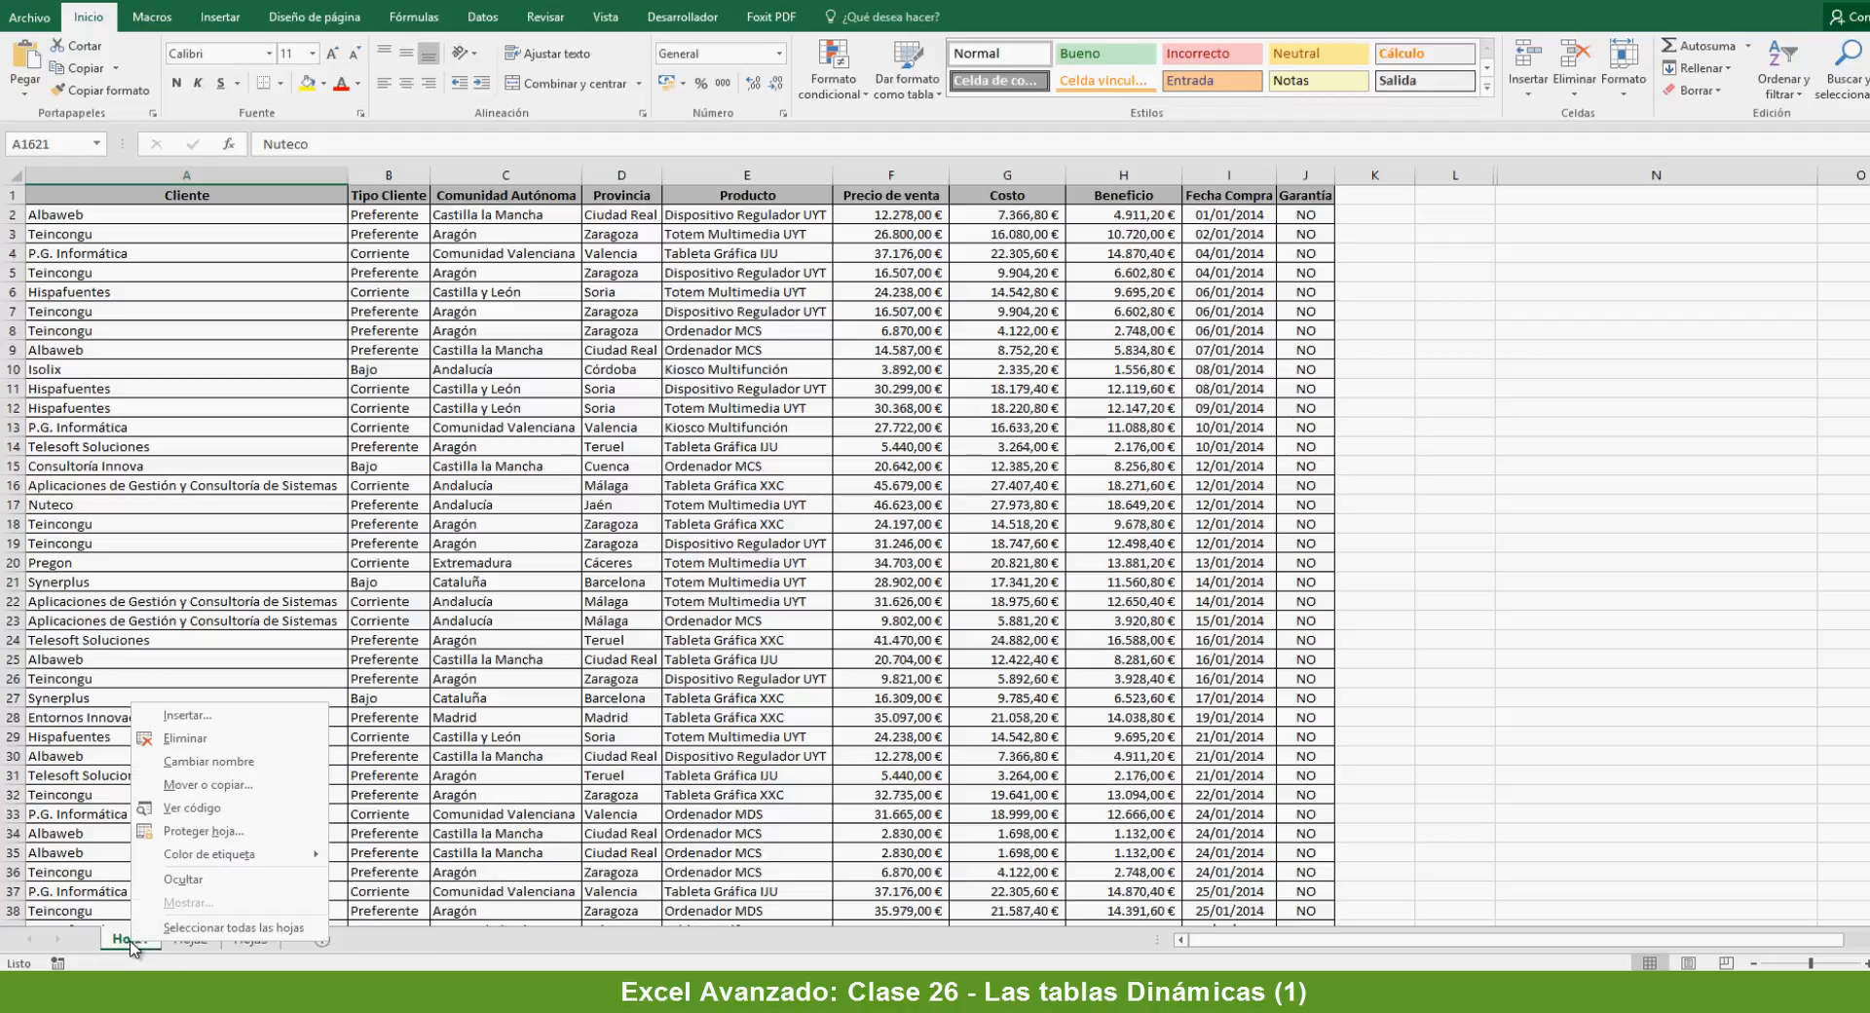
left_click(246, 762)
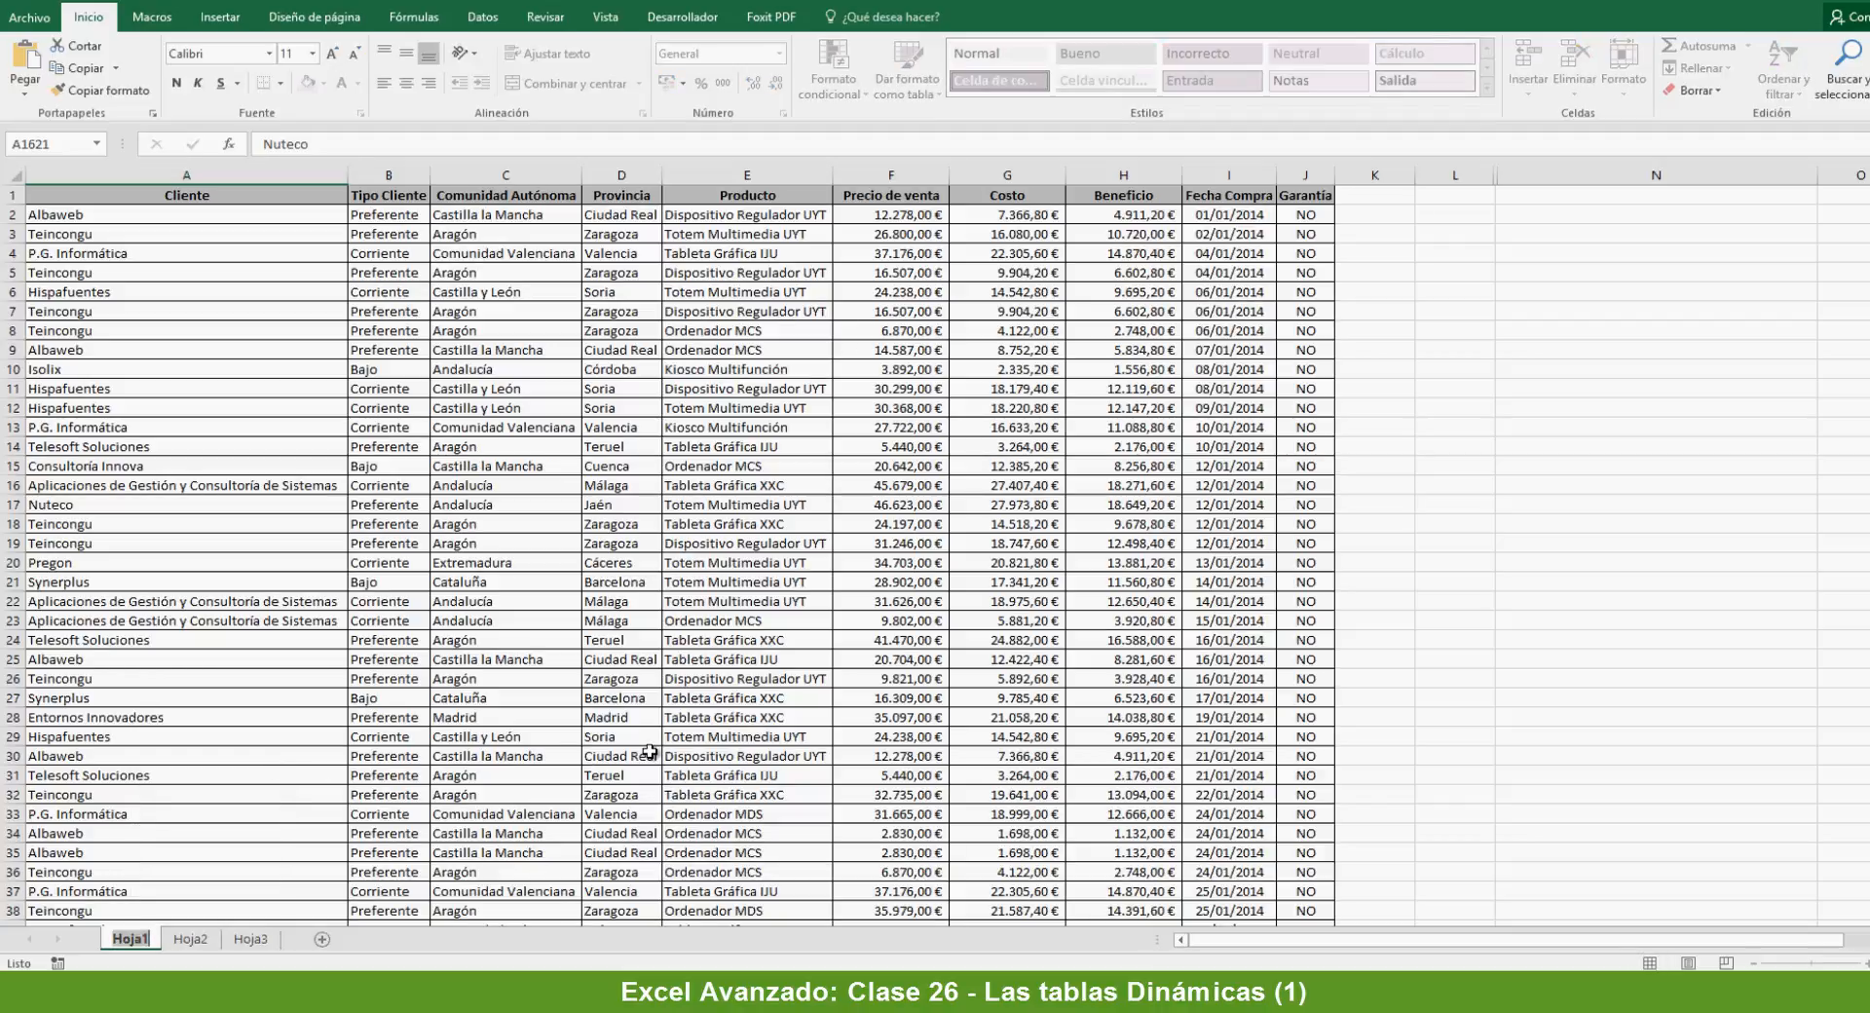
type("Venta")
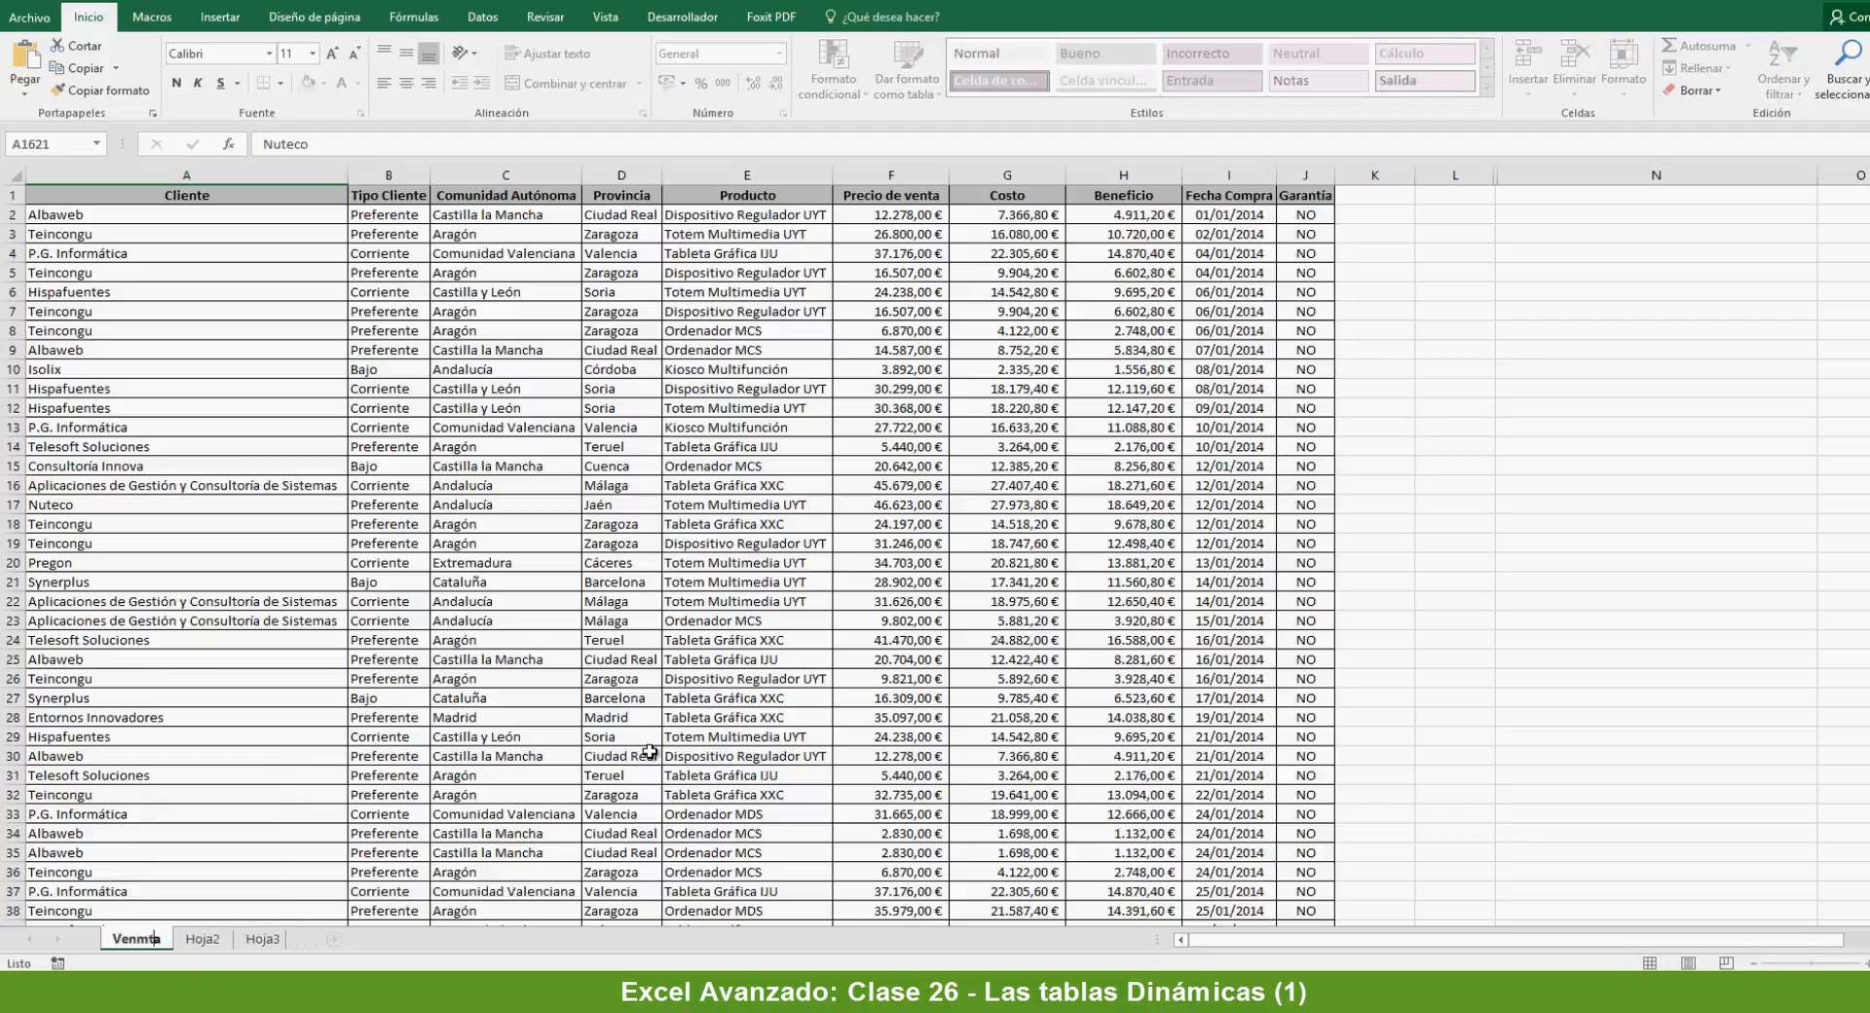
type("s")
left_click(178, 211)
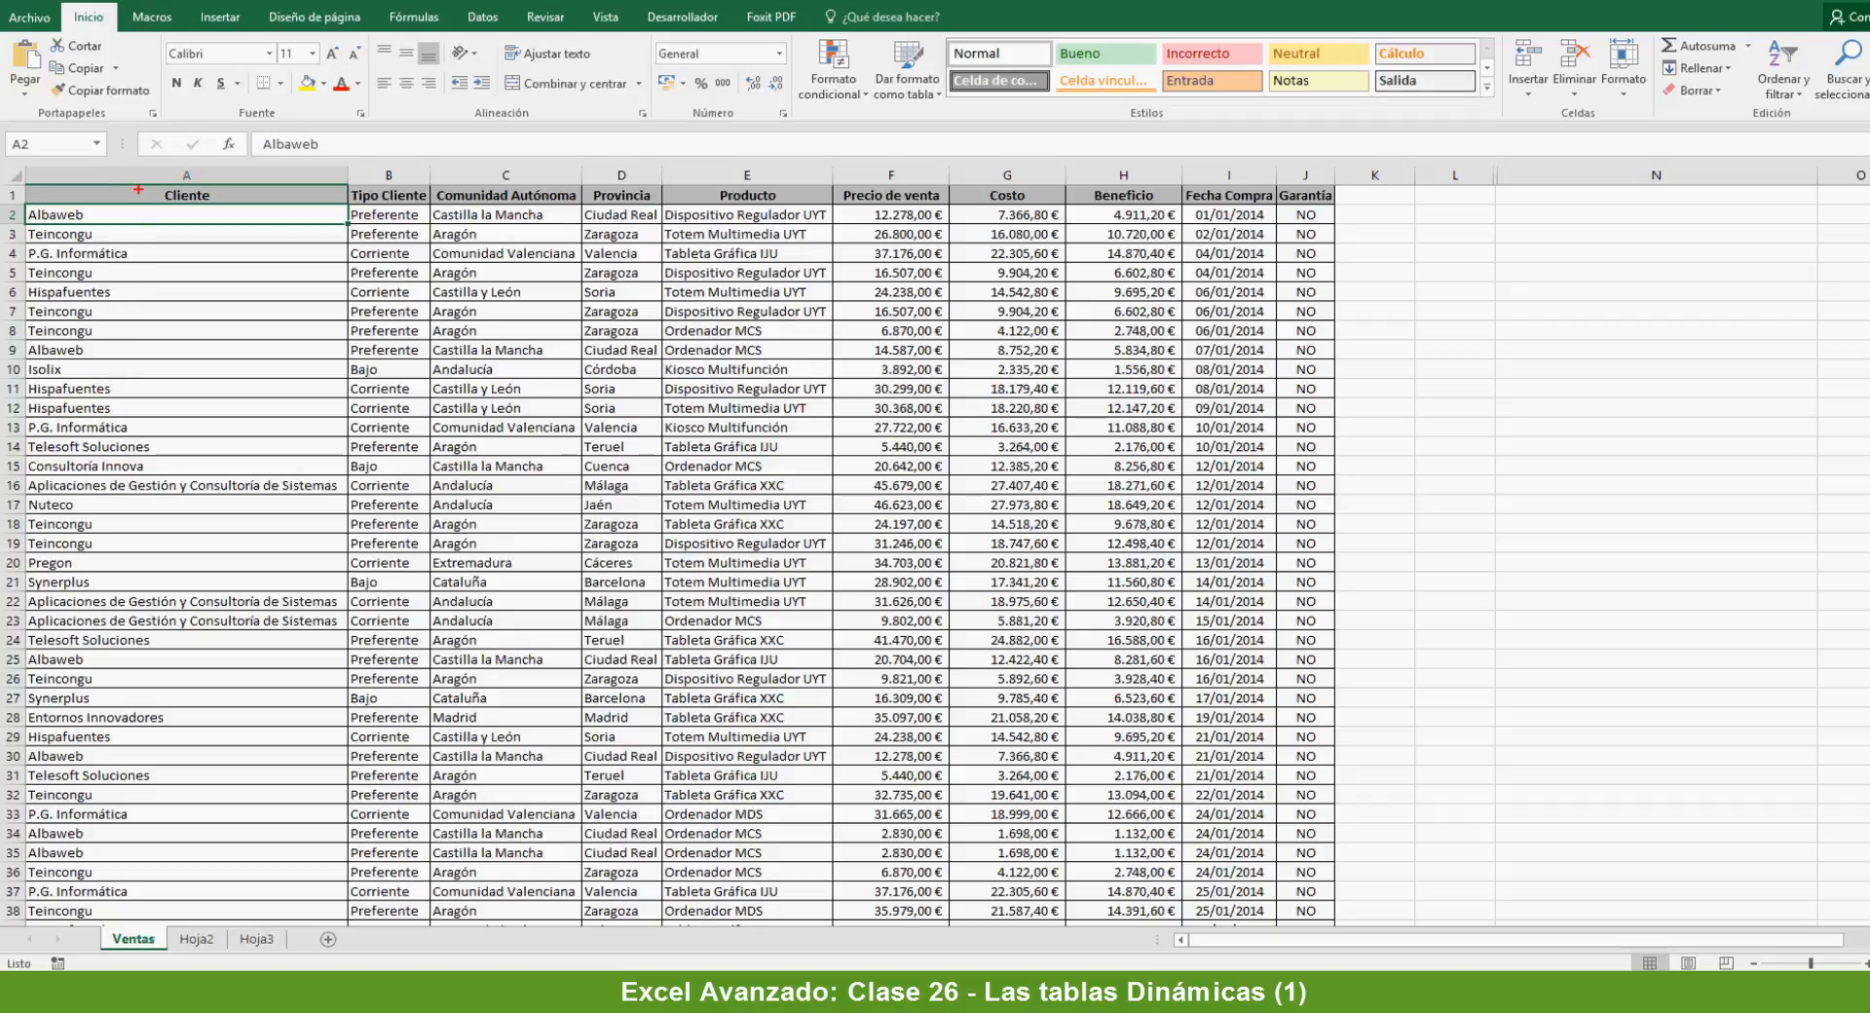
left_click_drag(1334, 212, 1482, 212)
left_click_drag(1336, 236, 1519, 236)
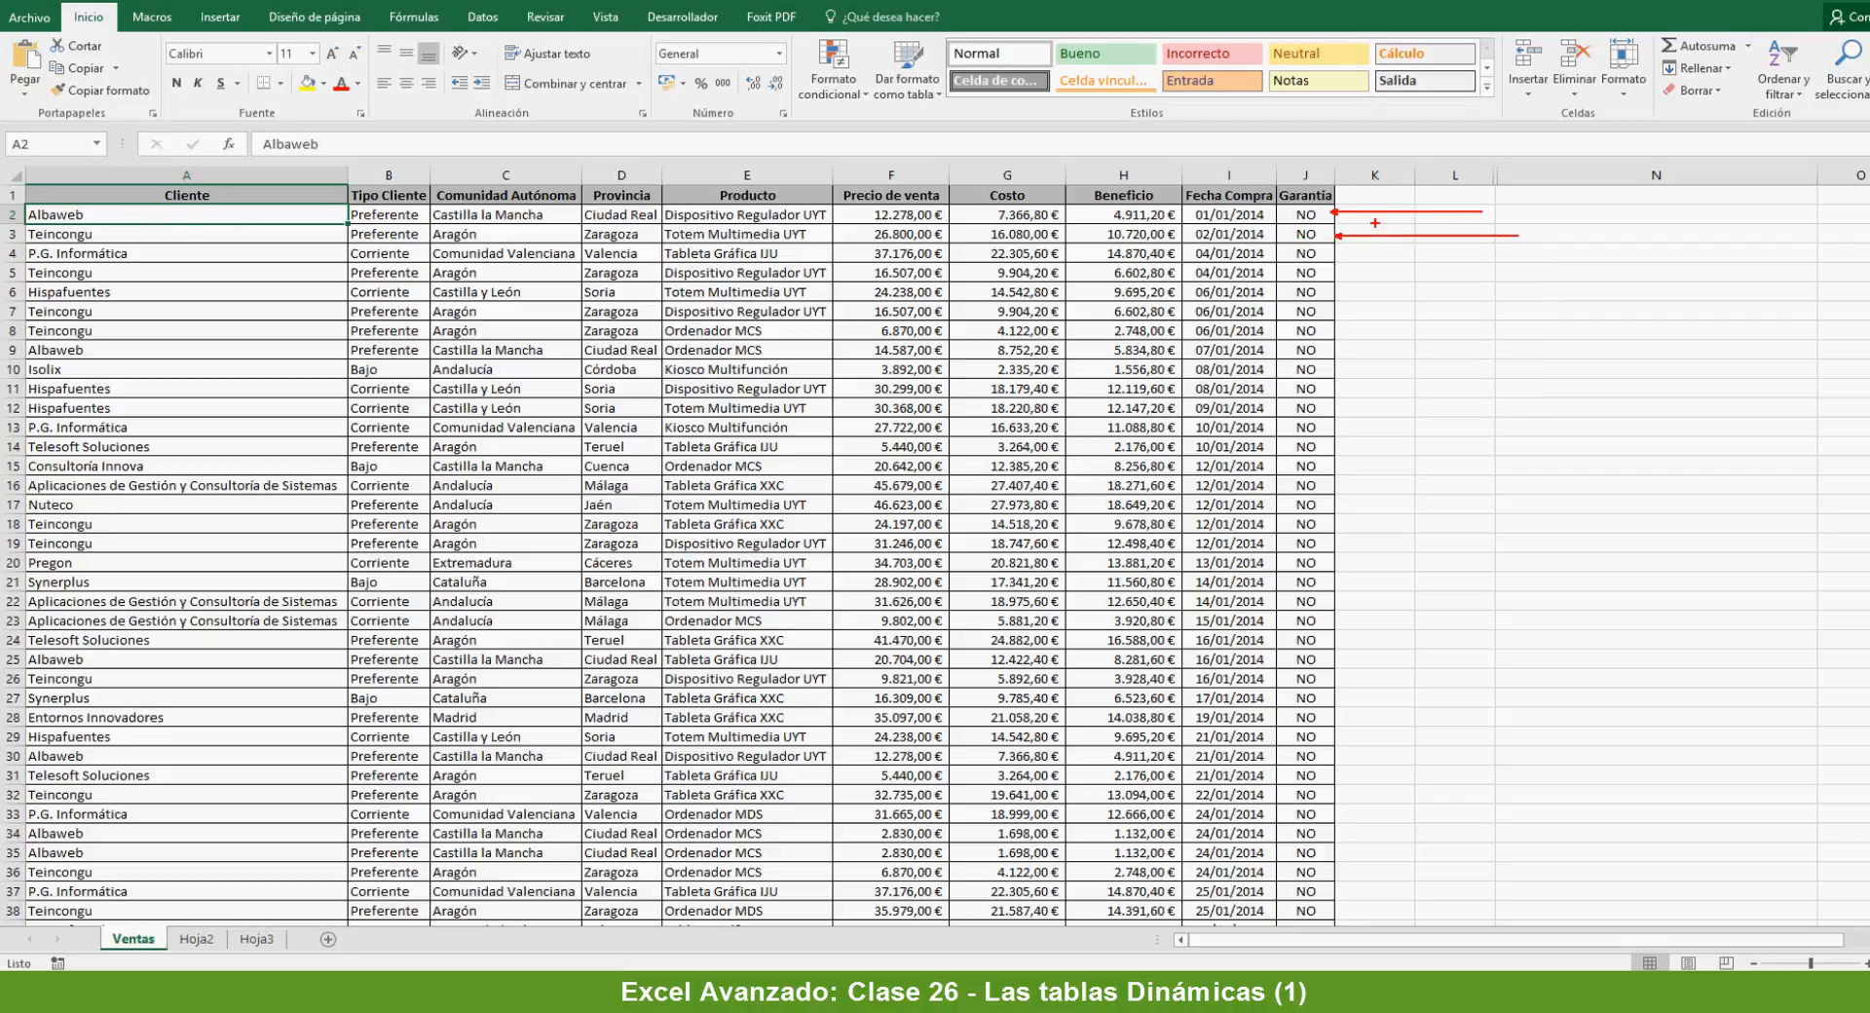
left_click_drag(213, 193, 213, 100)
left_click_drag(403, 195, 403, 136)
left_click_drag(527, 194, 521, 138)
left_click_drag(622, 173, 624, 93)
left_click_drag(729, 185, 729, 98)
left_click_drag(881, 172, 881, 82)
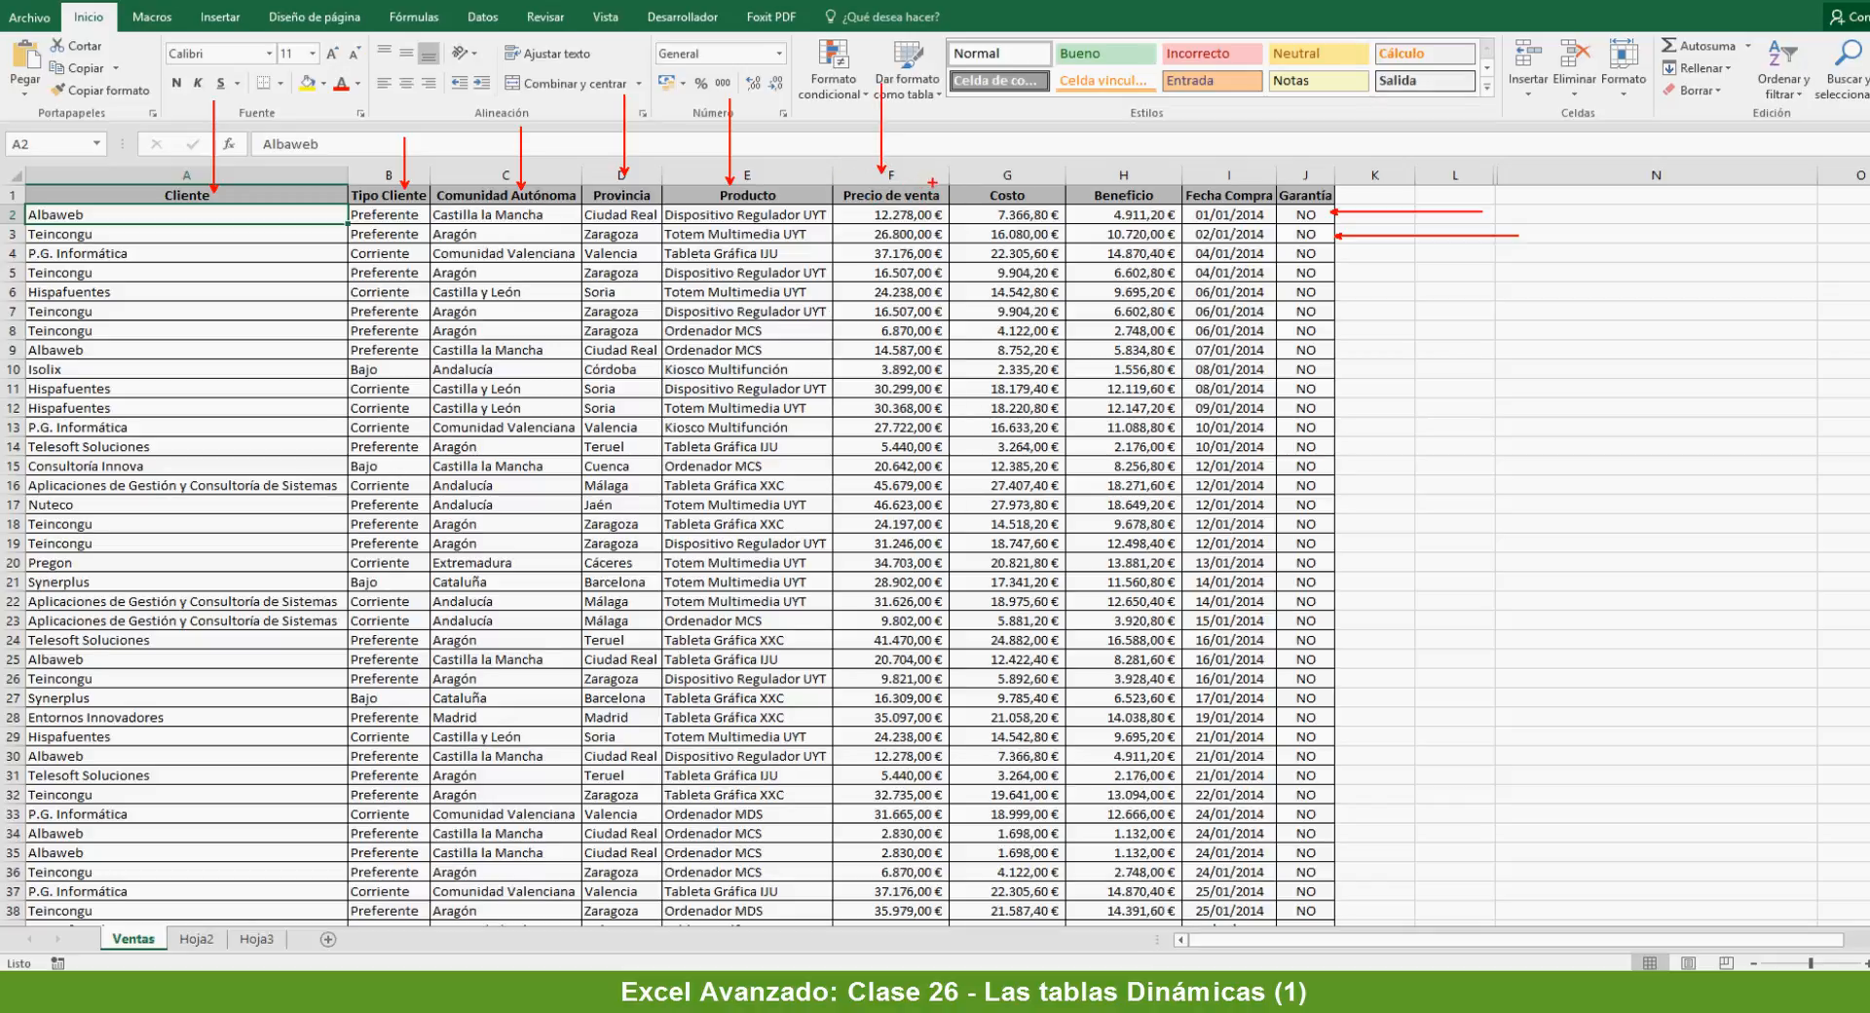
left_click_drag(1013, 174, 1013, 124)
left_click_drag(1130, 193, 1127, 128)
left_click_drag(1230, 176, 1230, 80)
left_click_drag(1303, 175, 1303, 94)
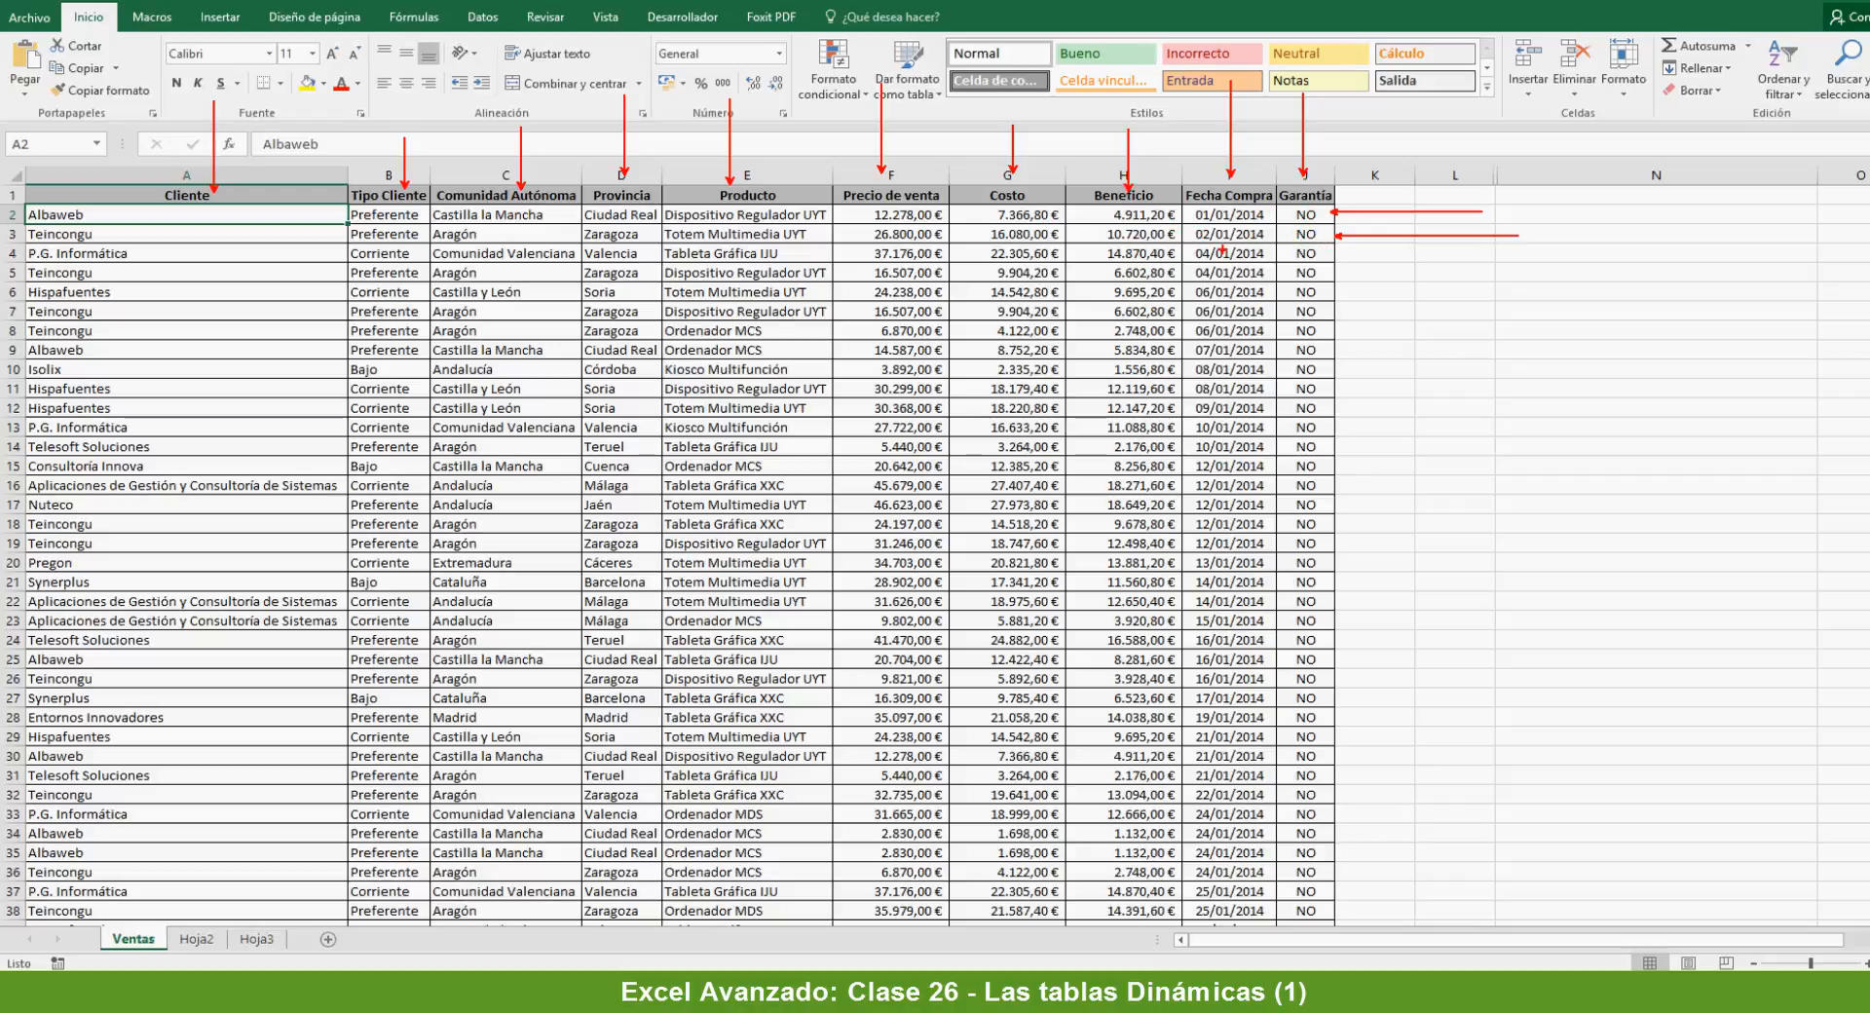
key("Escape")
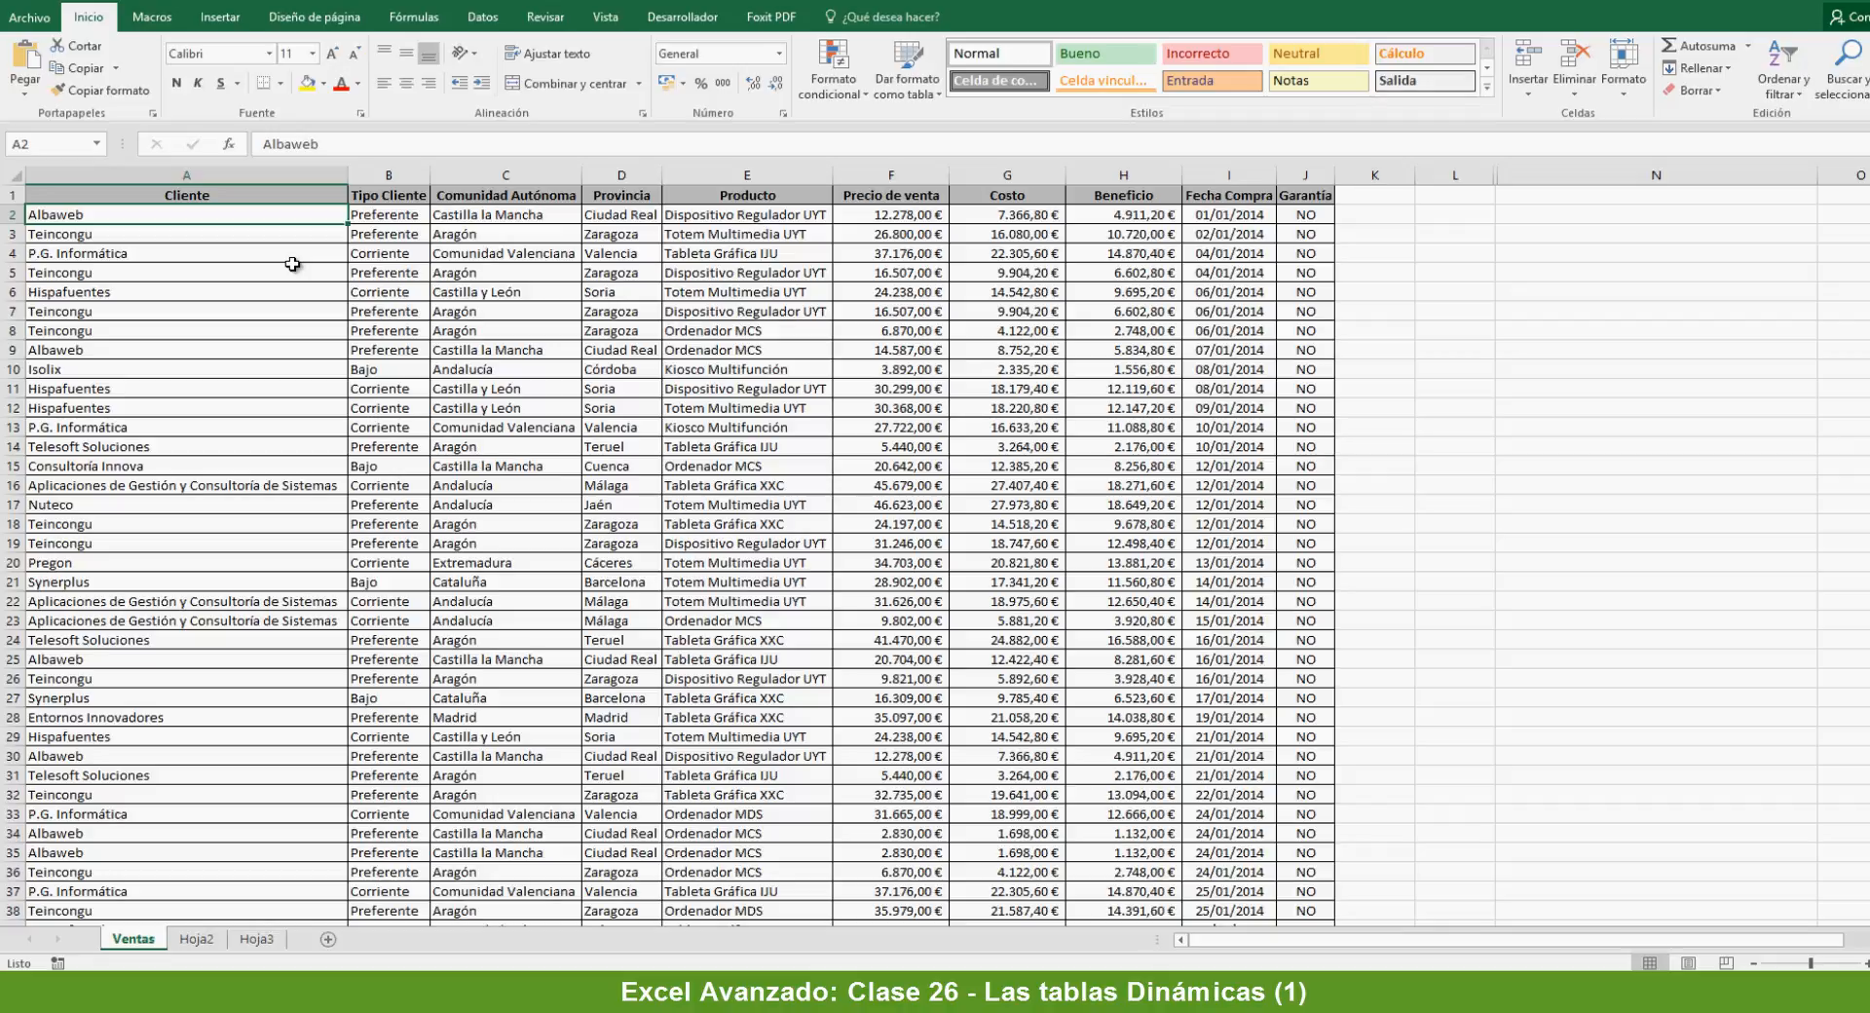
key("ctrl+2")
mouse_move(5, 5)
left_mouse_down()
mouse_move(468, 161)
mouse_move(1867, 160)
left_mouse_up()
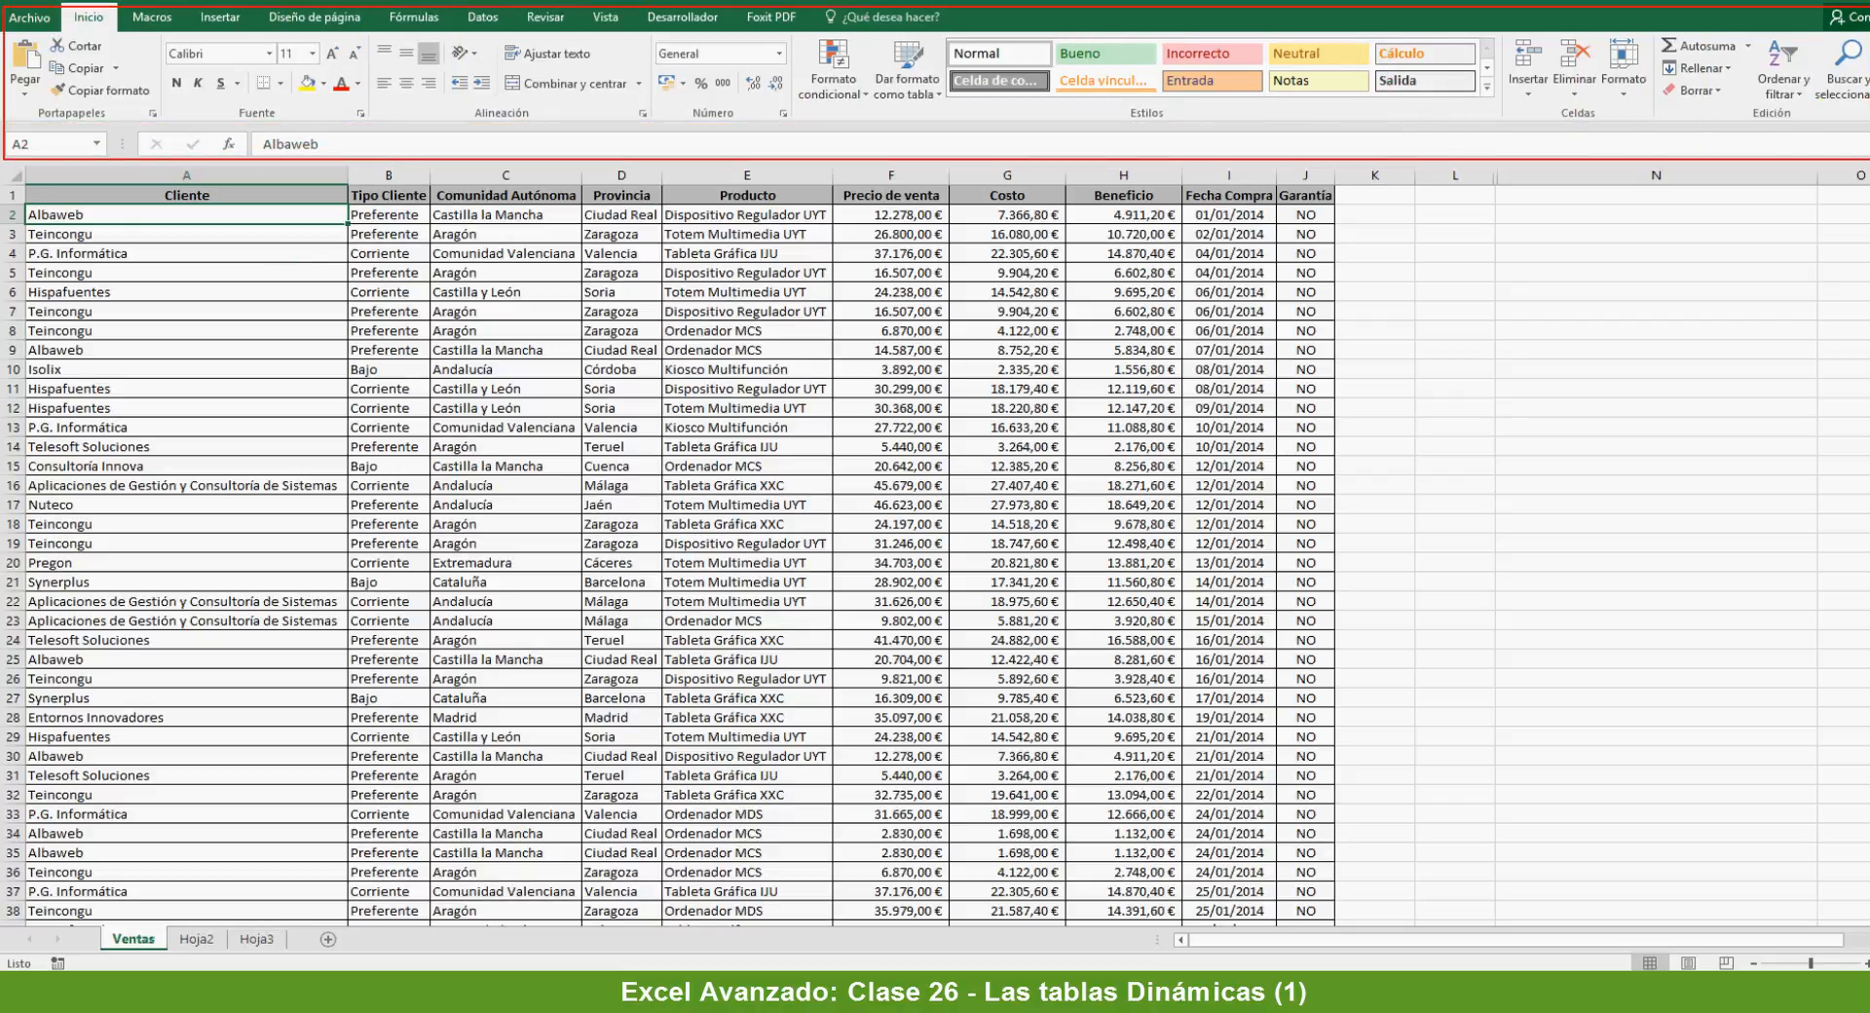
left_click_drag(212, 29, 252, 167)
- Examine the source range proposed for a pivot table of the sales data, without creating the table
left_click(211, 22)
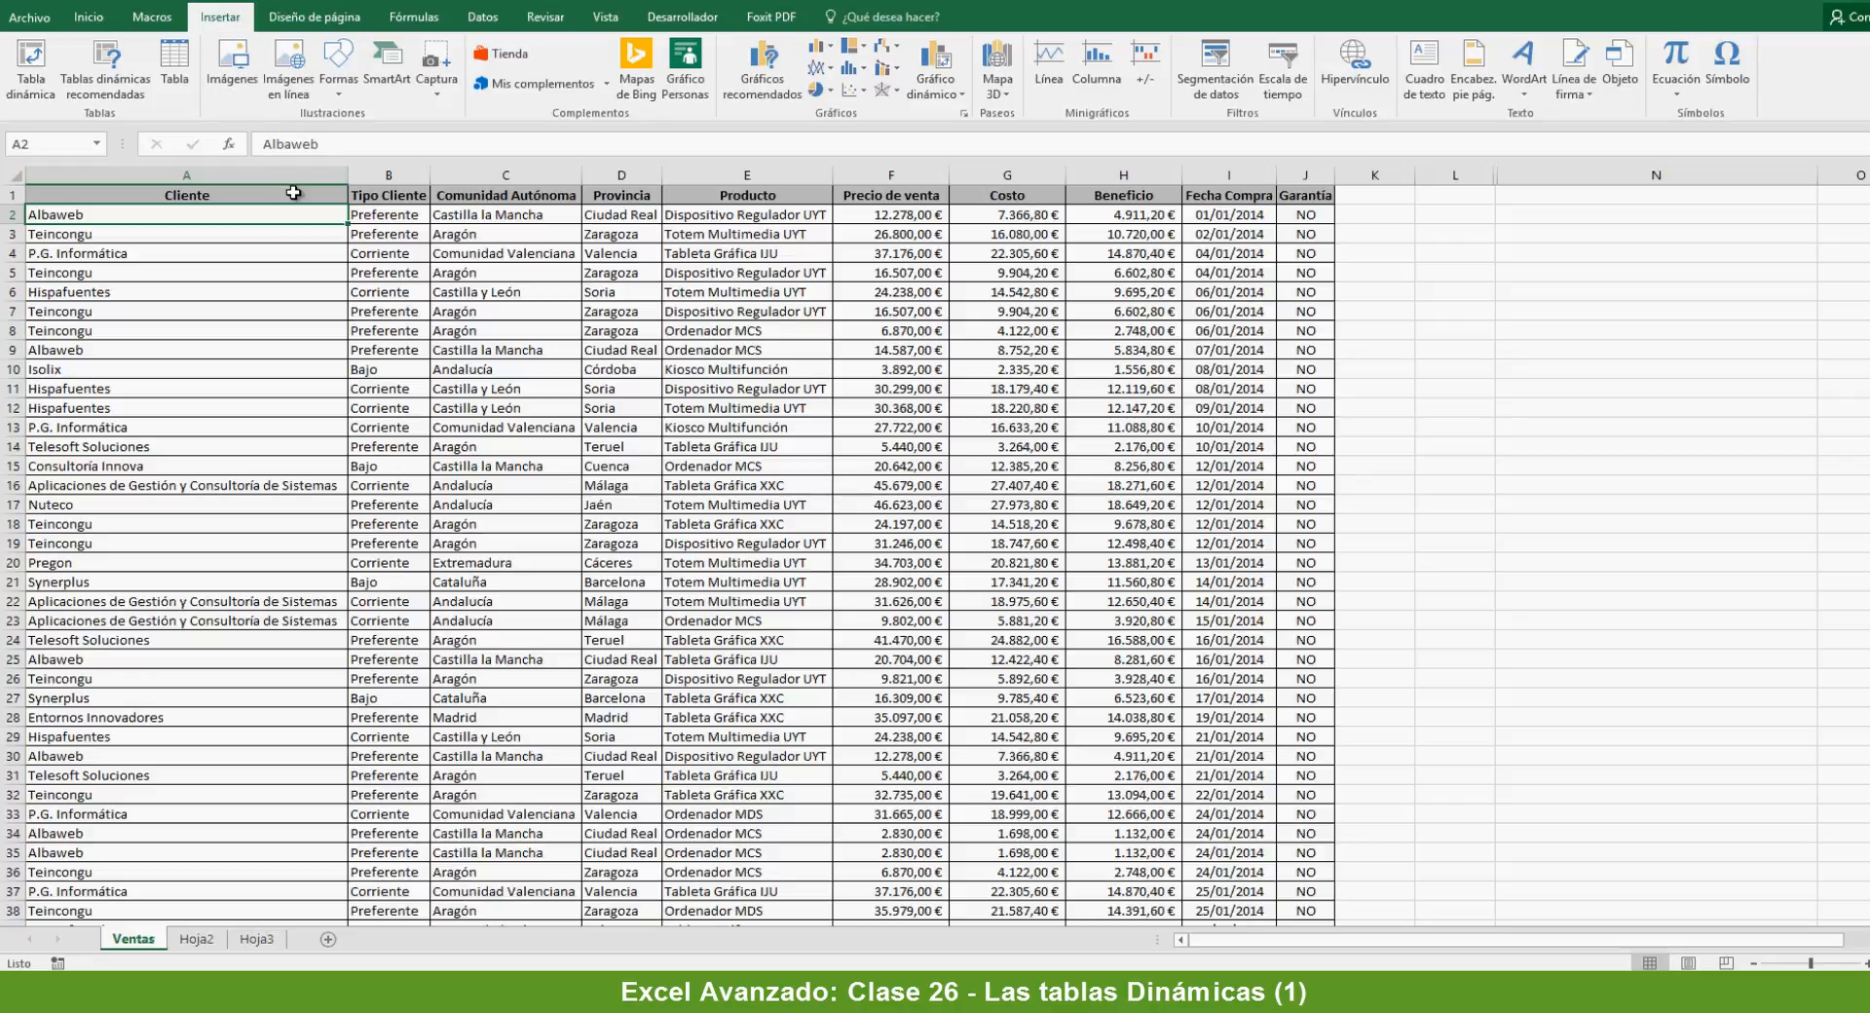
mouse_move(2, 30)
left_mouse_down()
mouse_move(44, 70)
mouse_move(202, 102)
mouse_move(202, 120)
left_mouse_up()
left_click_drag(31, 93, 54, 159)
left_click(32, 58)
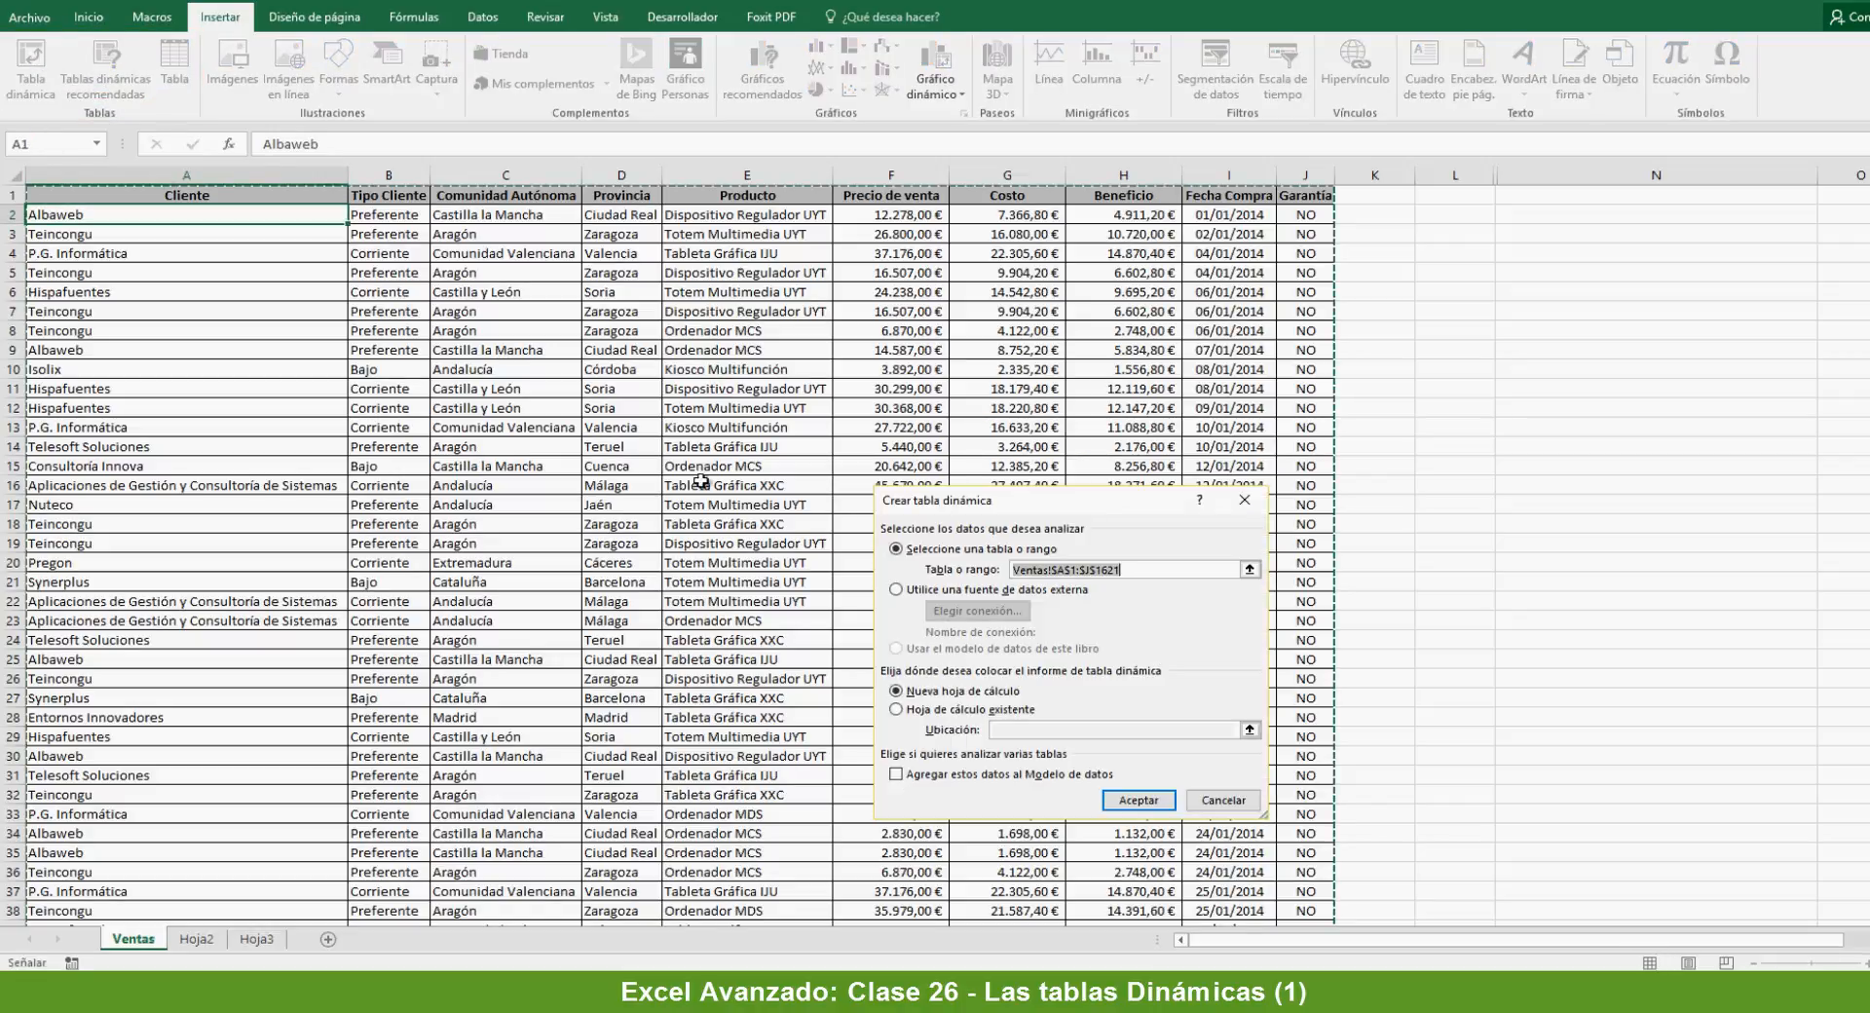
left_click_drag(987, 502, 847, 290)
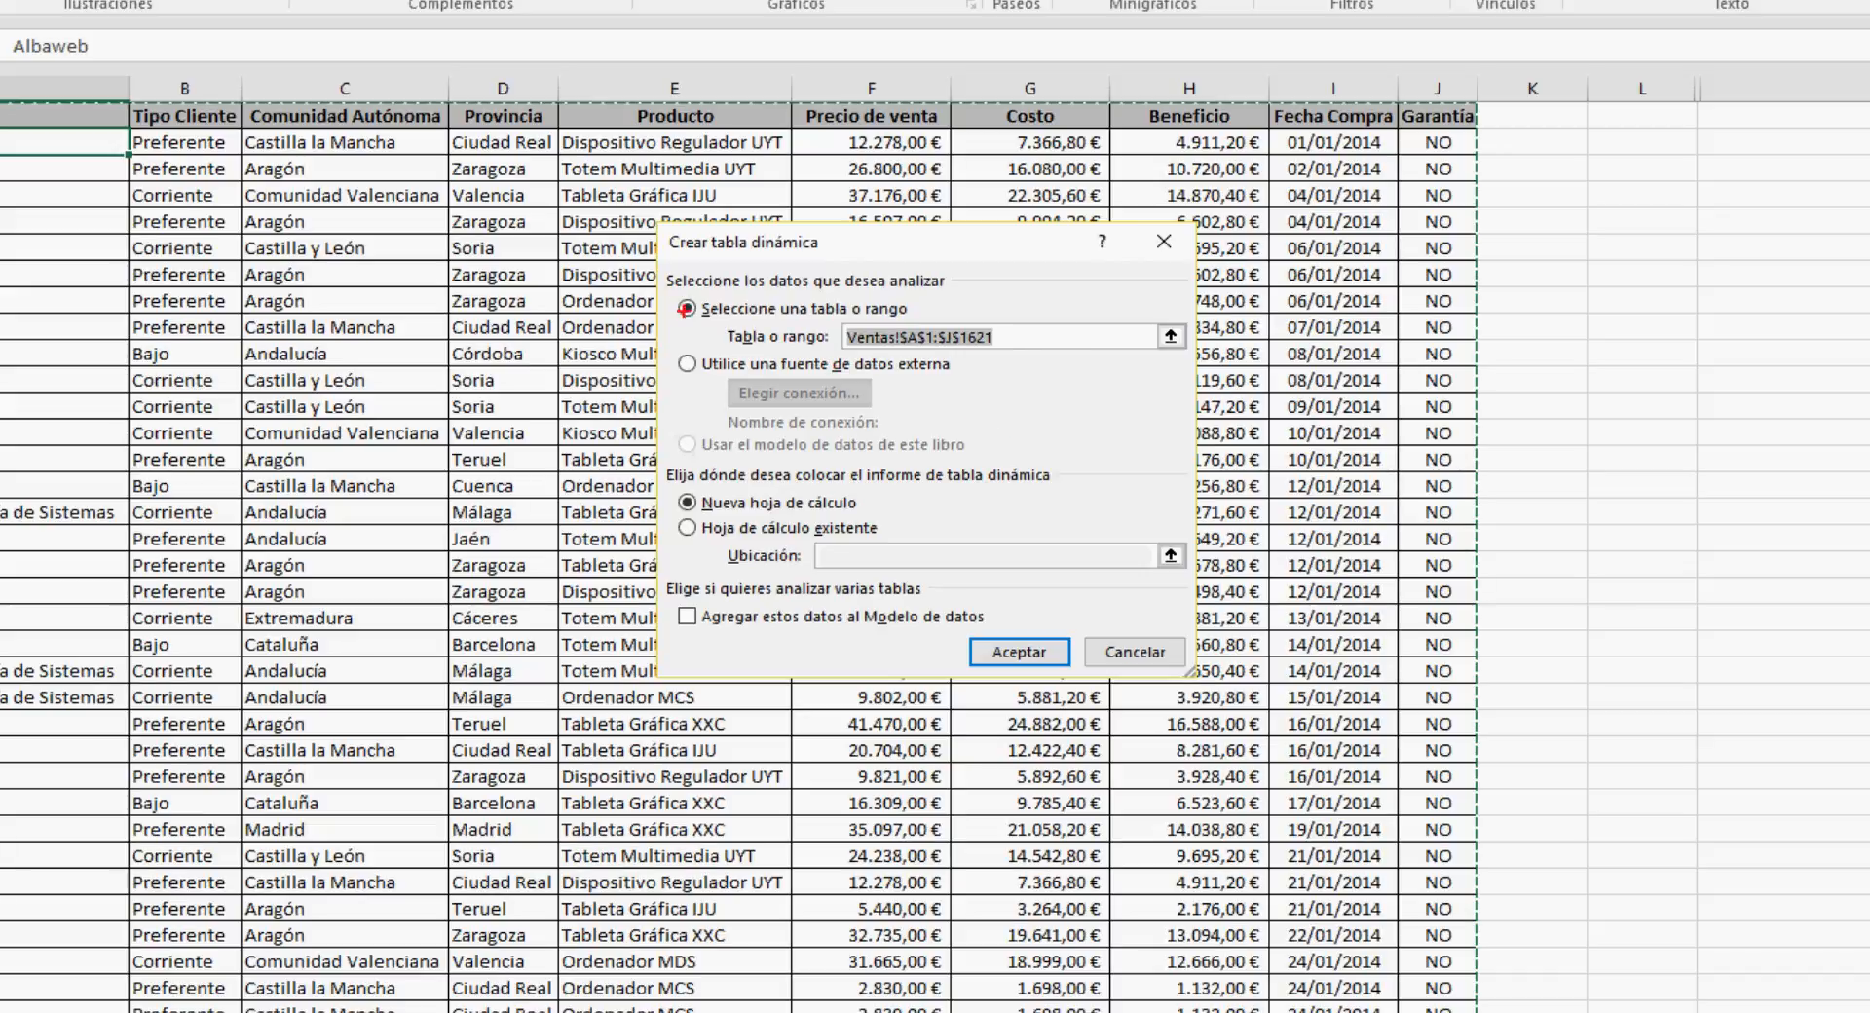
mouse_move(671, 297)
left_mouse_down()
mouse_move(1072, 357)
mouse_move(1194, 354)
left_mouse_up()
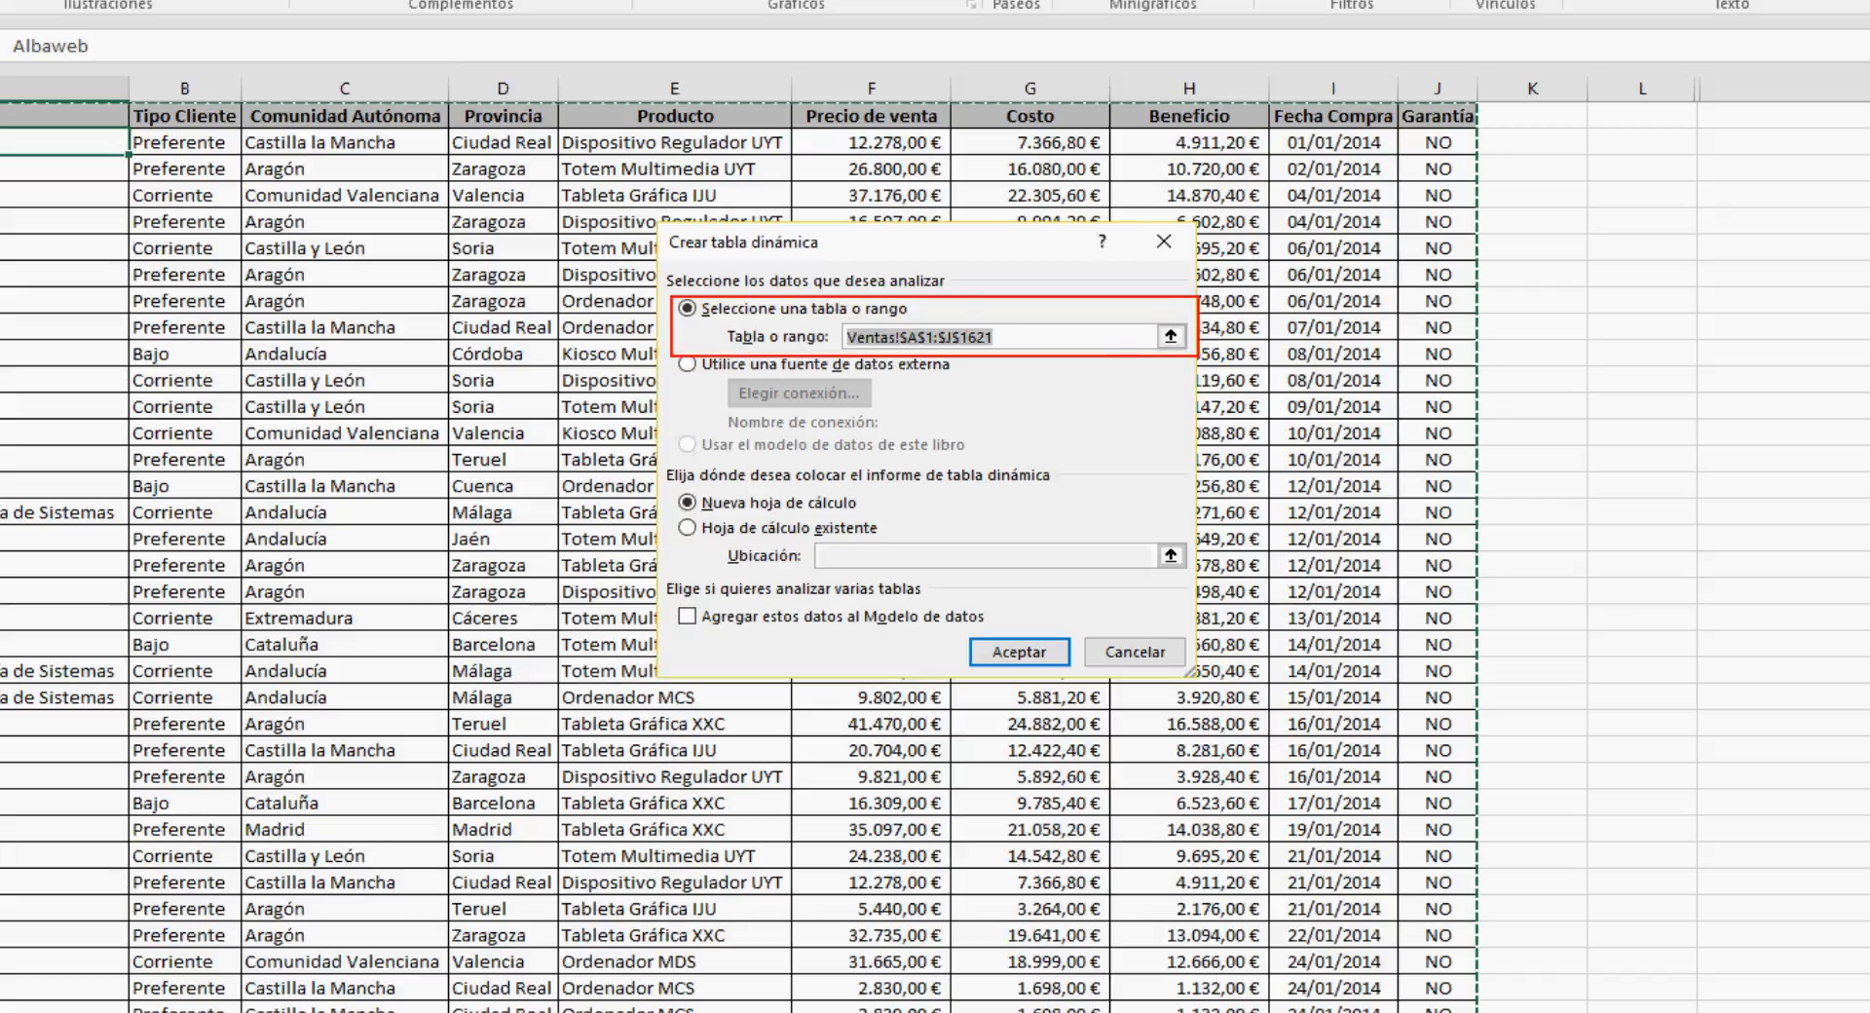
left_click_drag(1000, 331, 1101, 251)
scroll(1290, 487, "down", 7)
scroll(1290, 487, "down", 12)
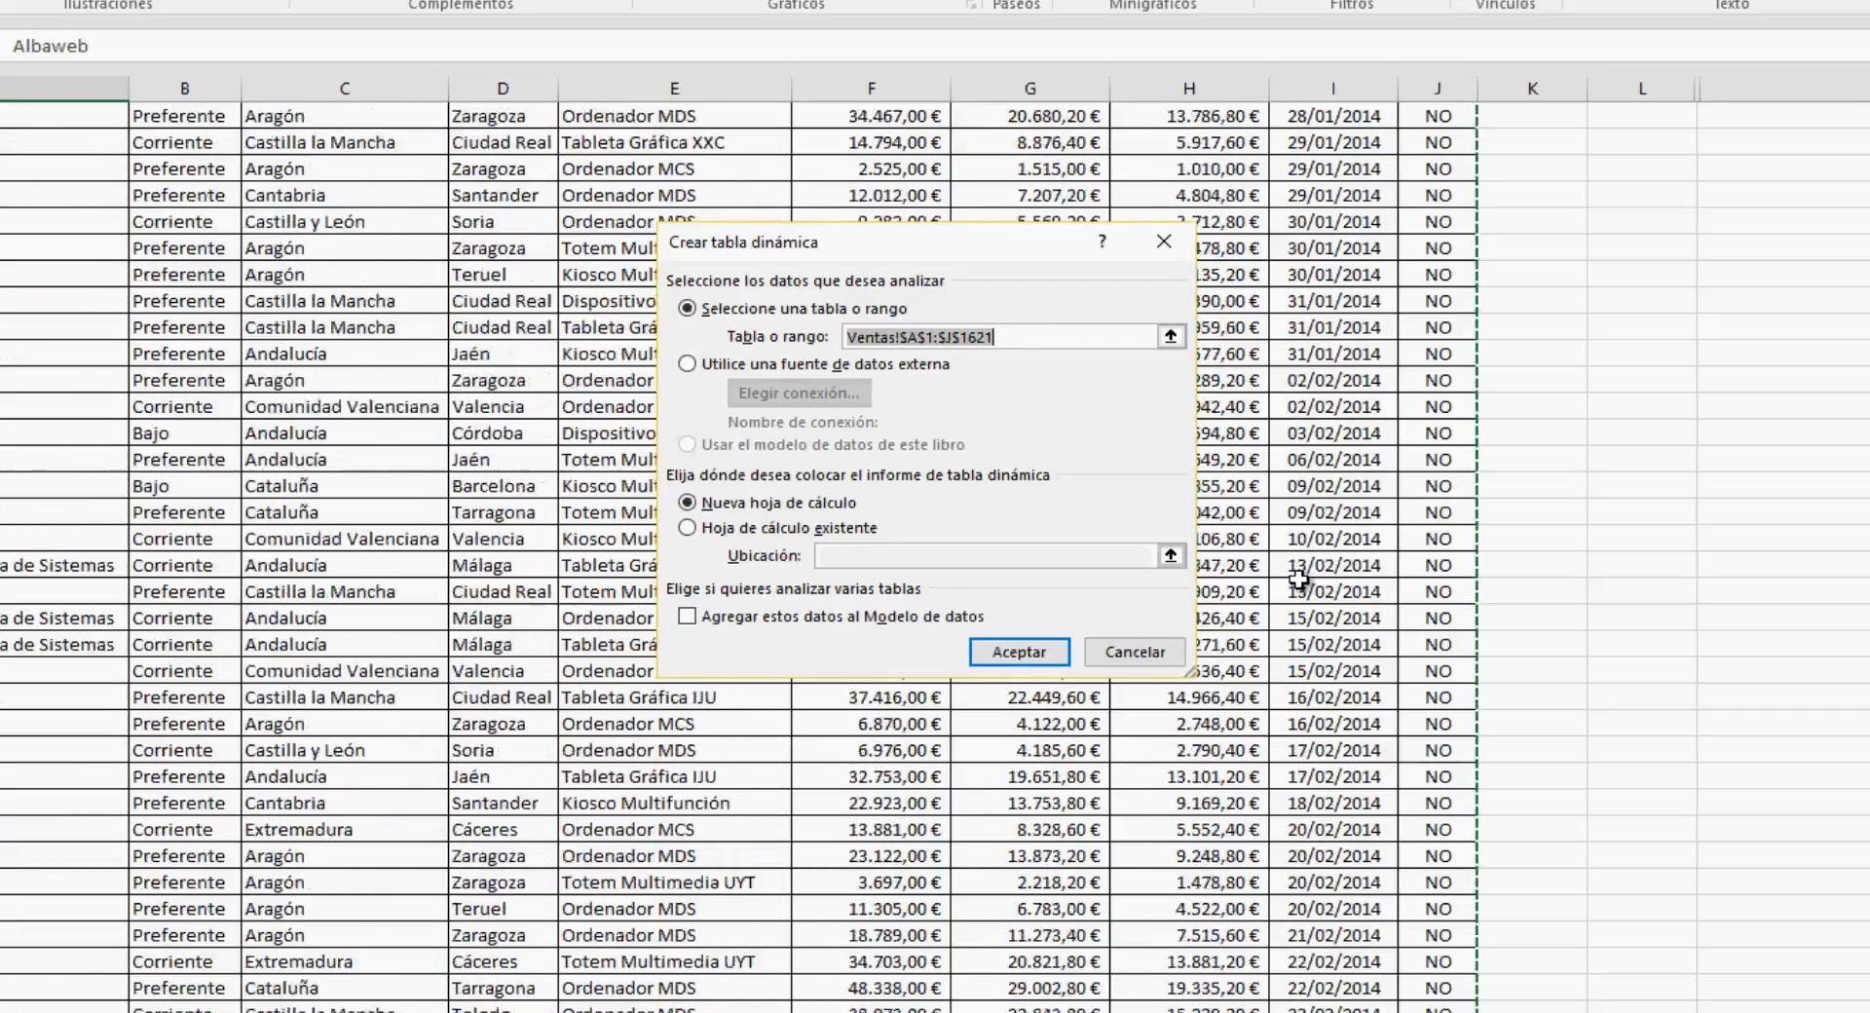
scroll(1536, 551, "up", 12)
scroll(1308, 478, "up", 7)
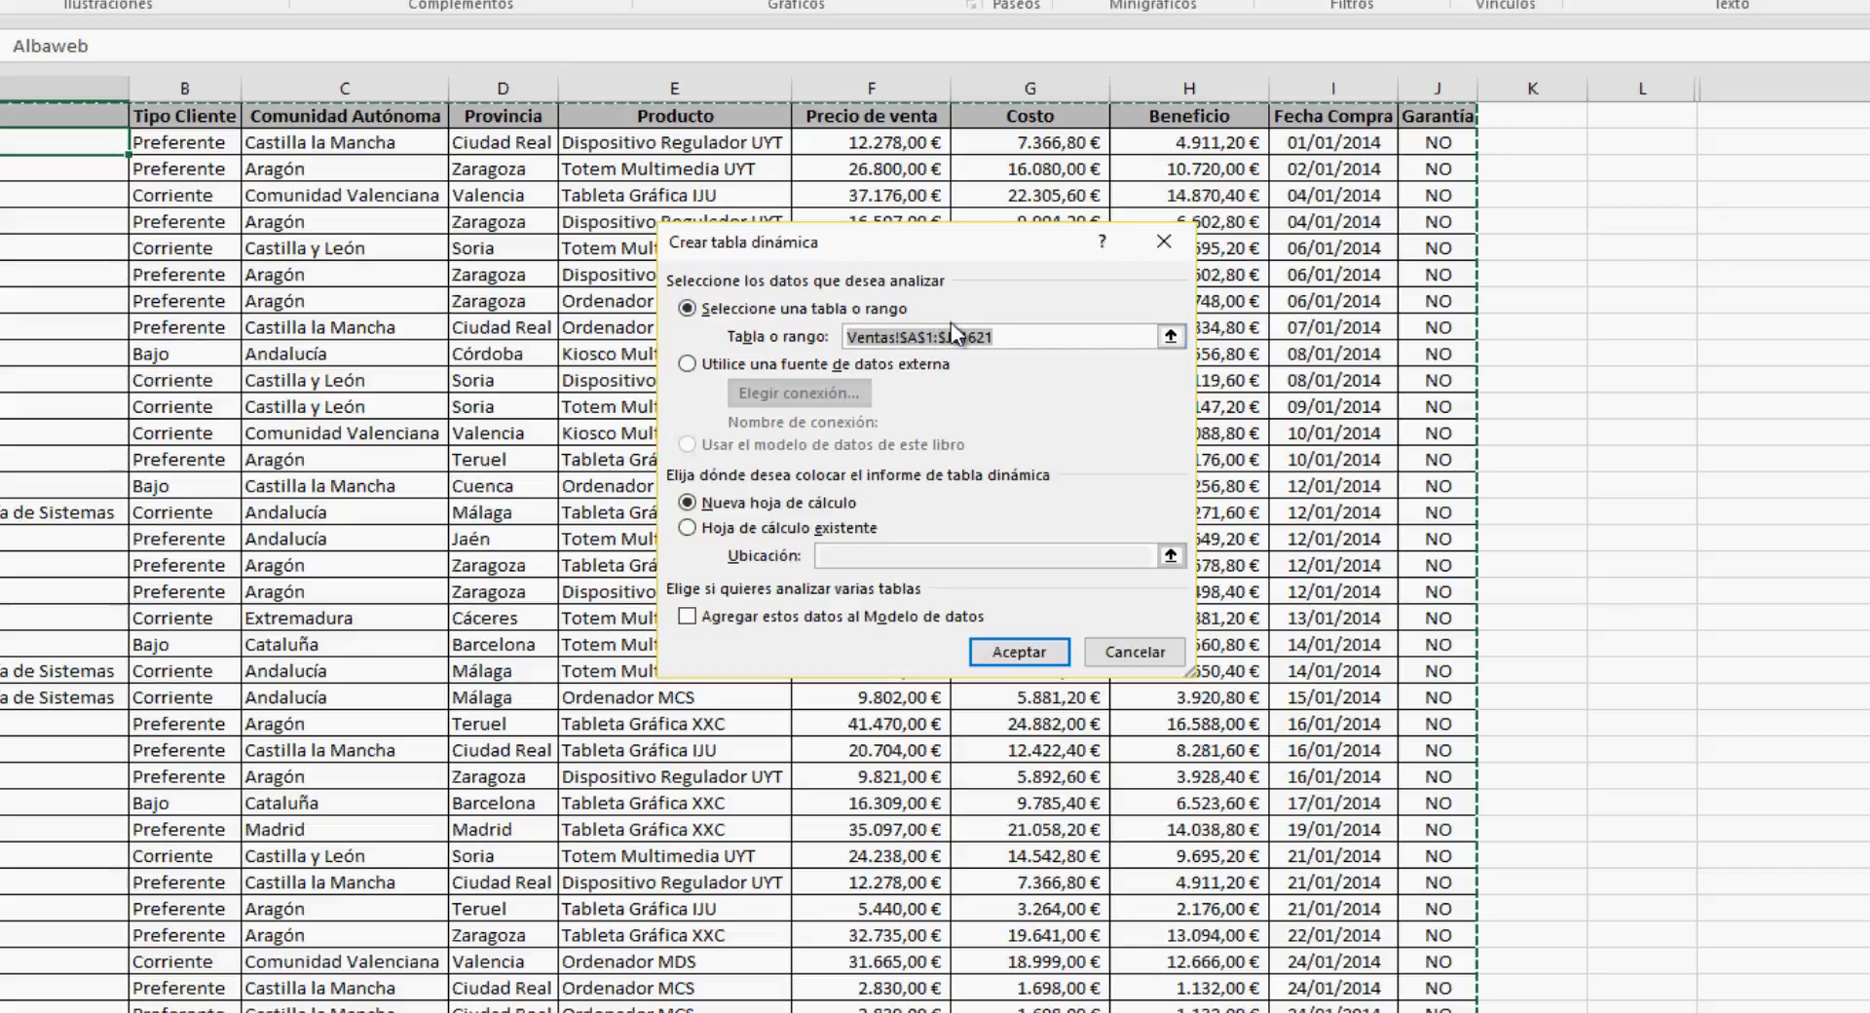
left_click(1135, 651)
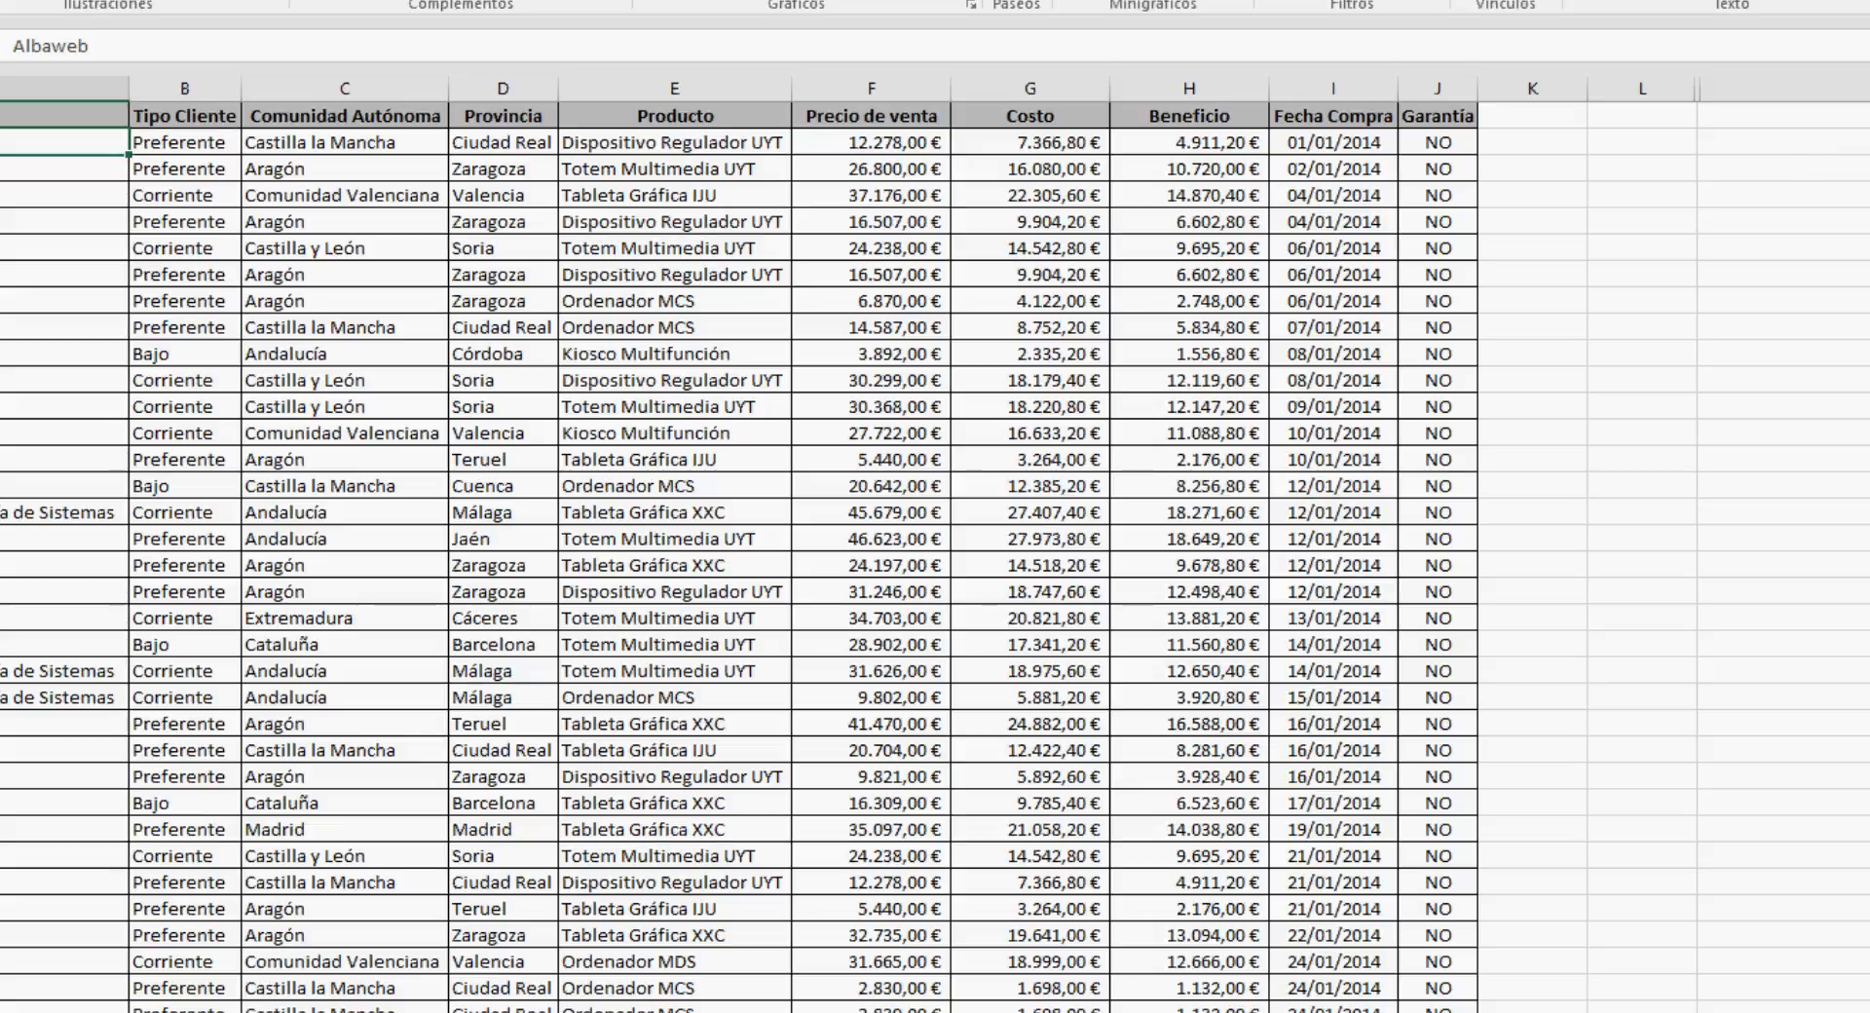
left_click(1822, 148)
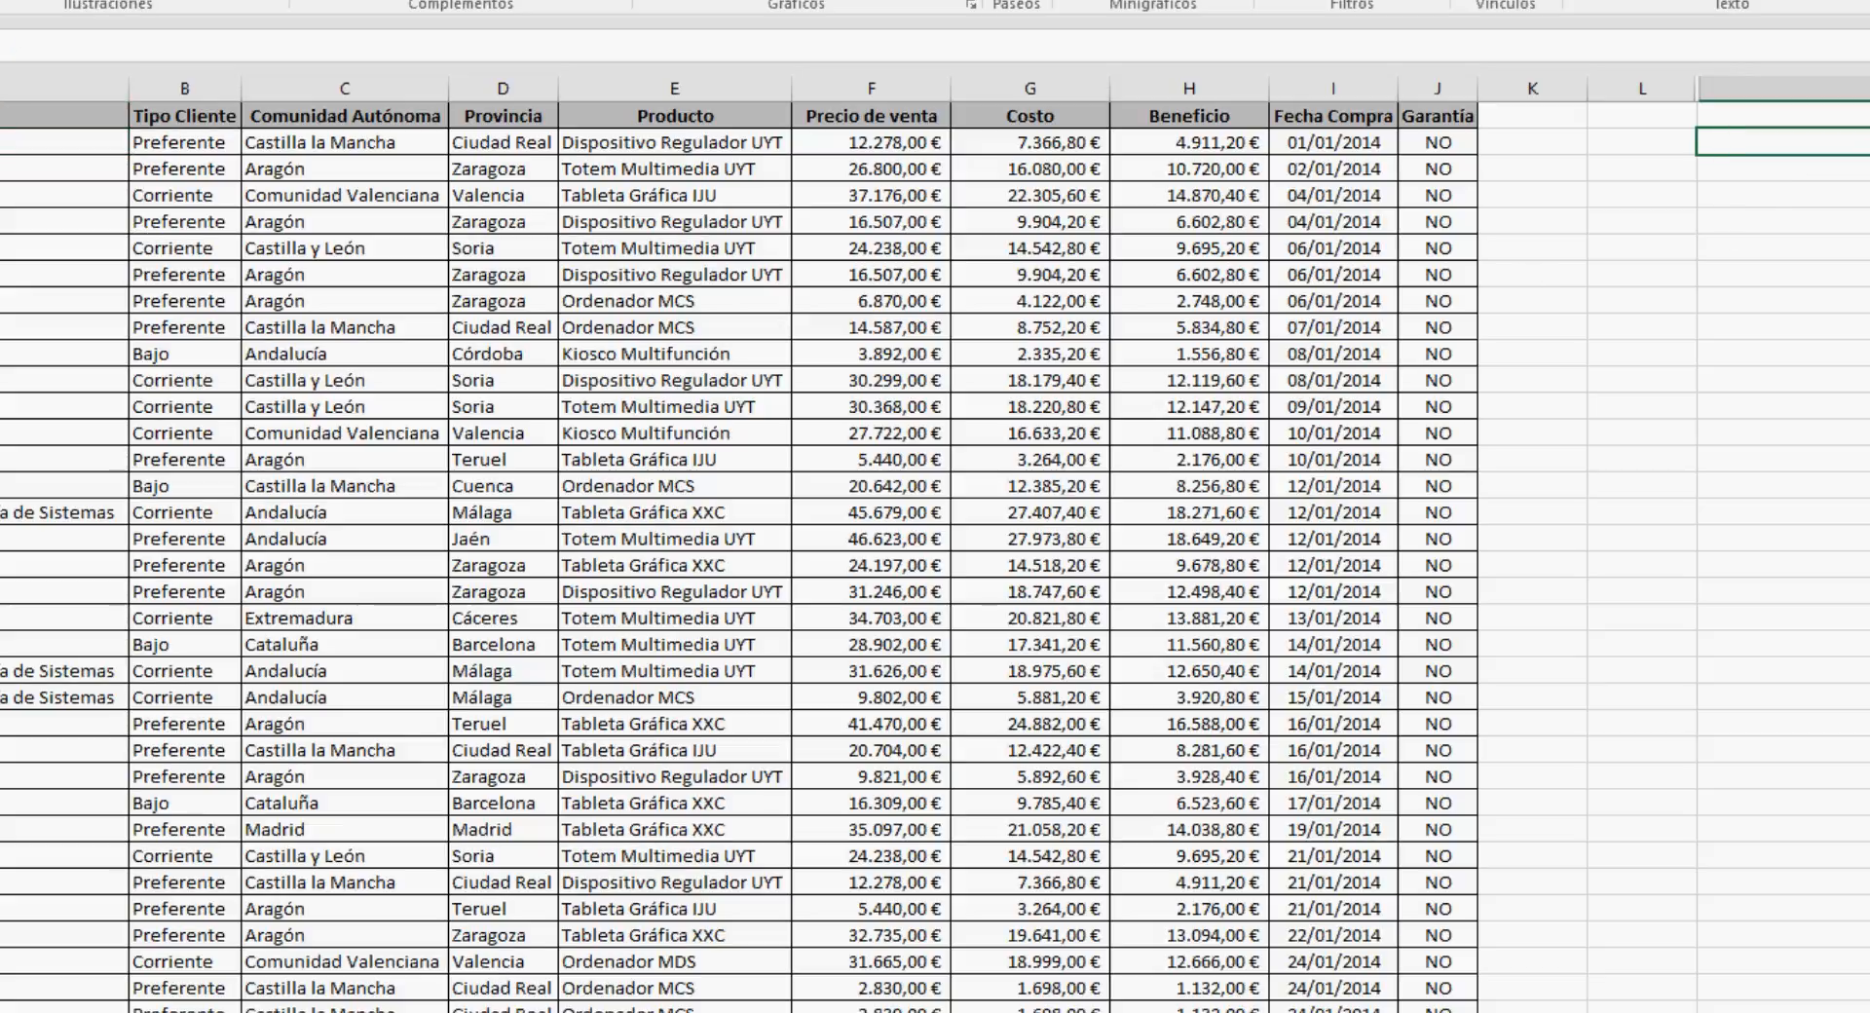
left_click(2, 2)
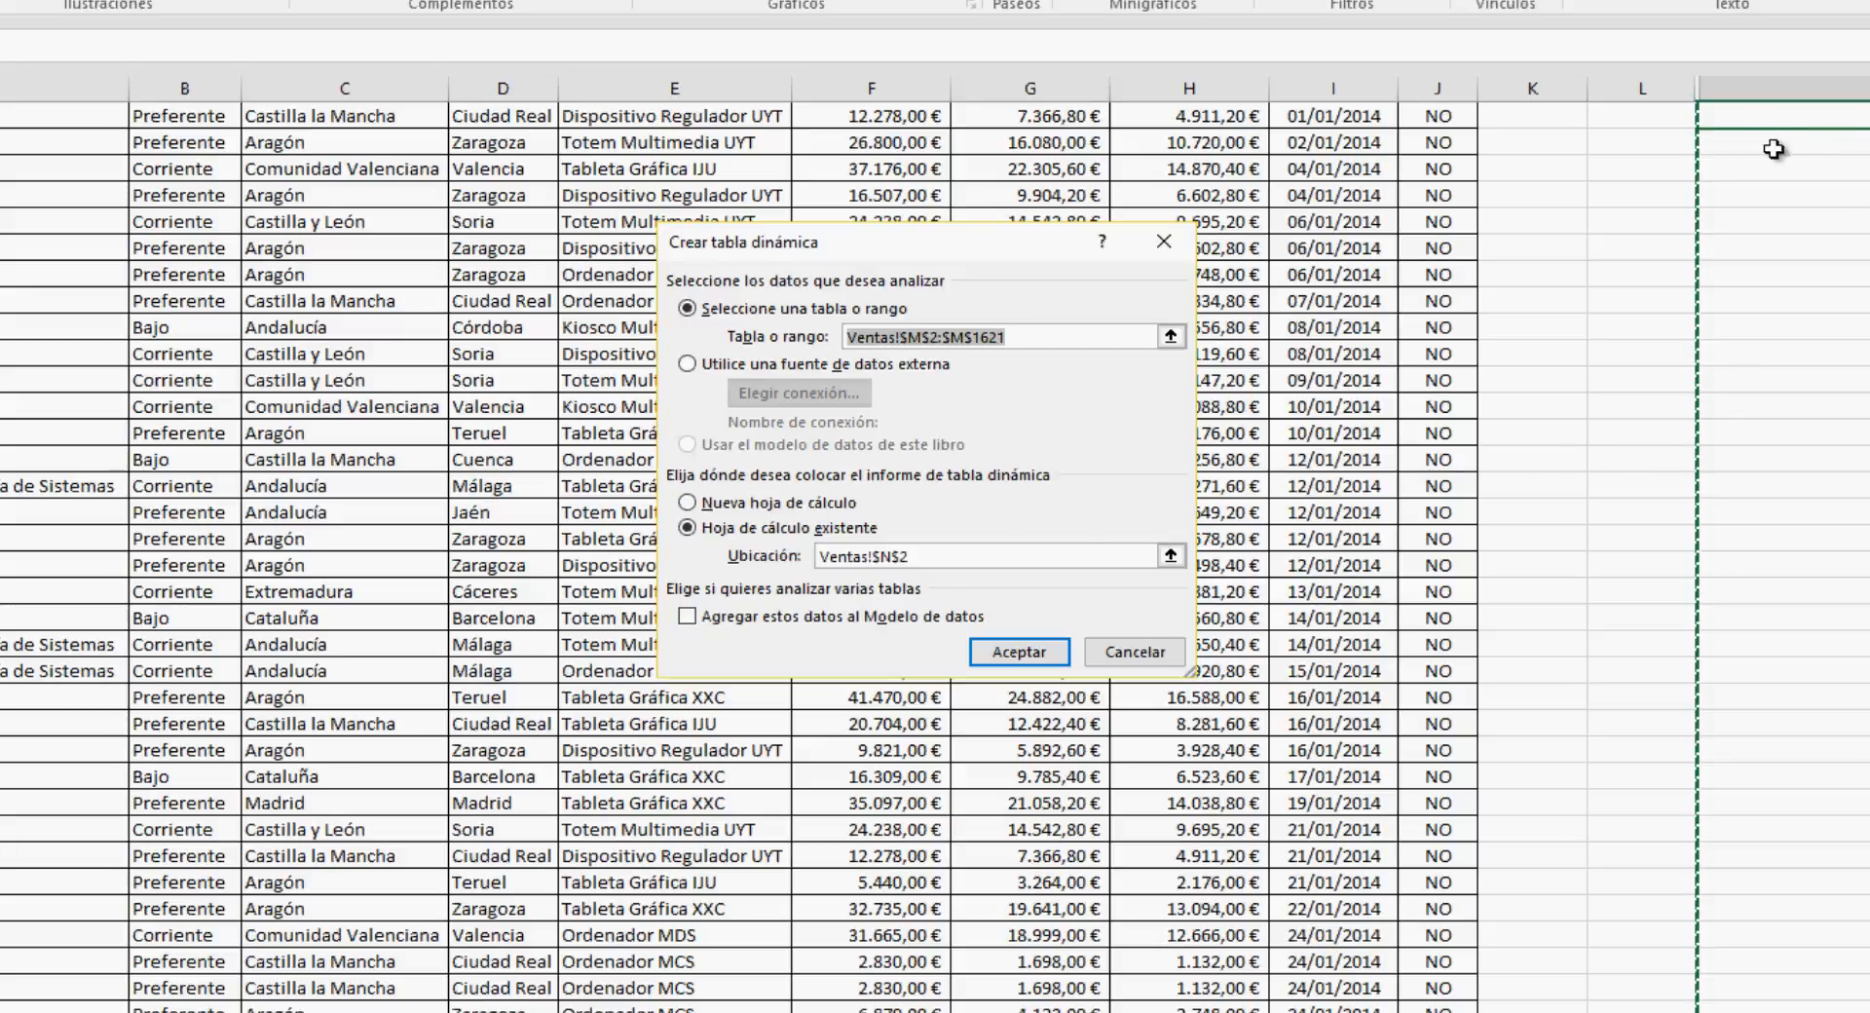
scroll(1758, 290, "up", 1)
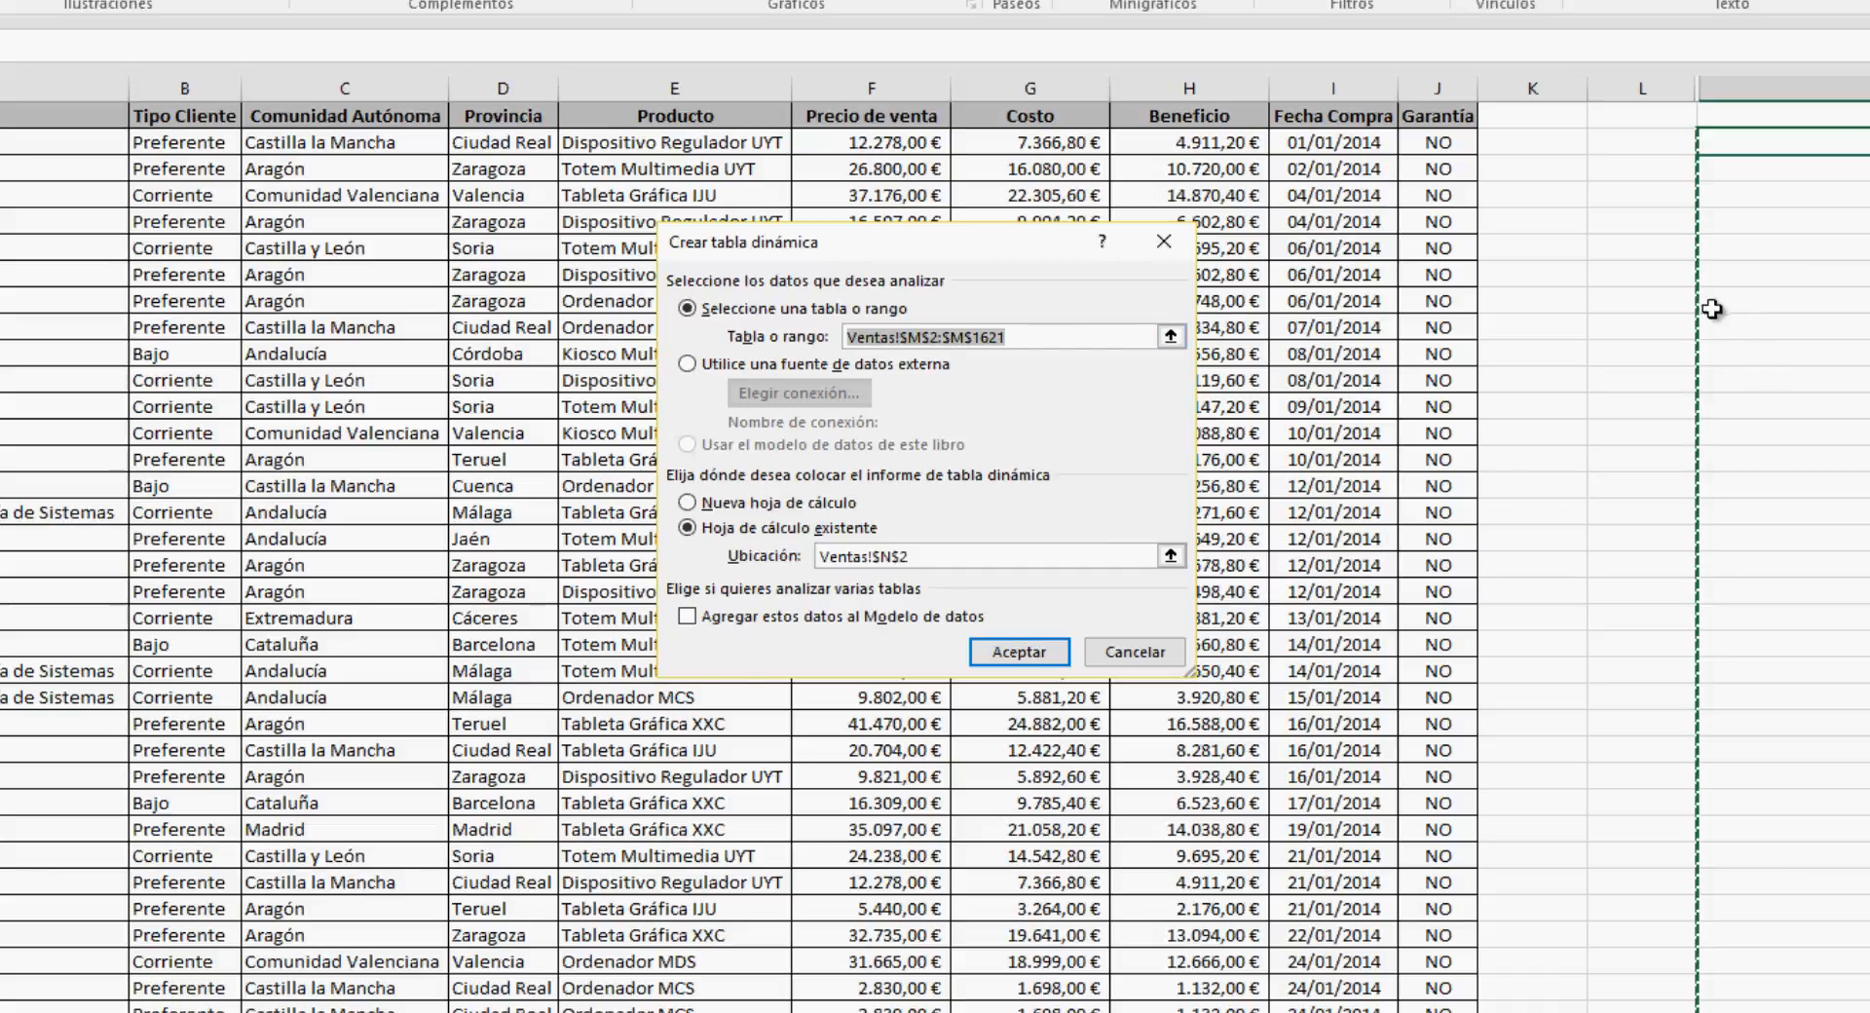
key("Escape")
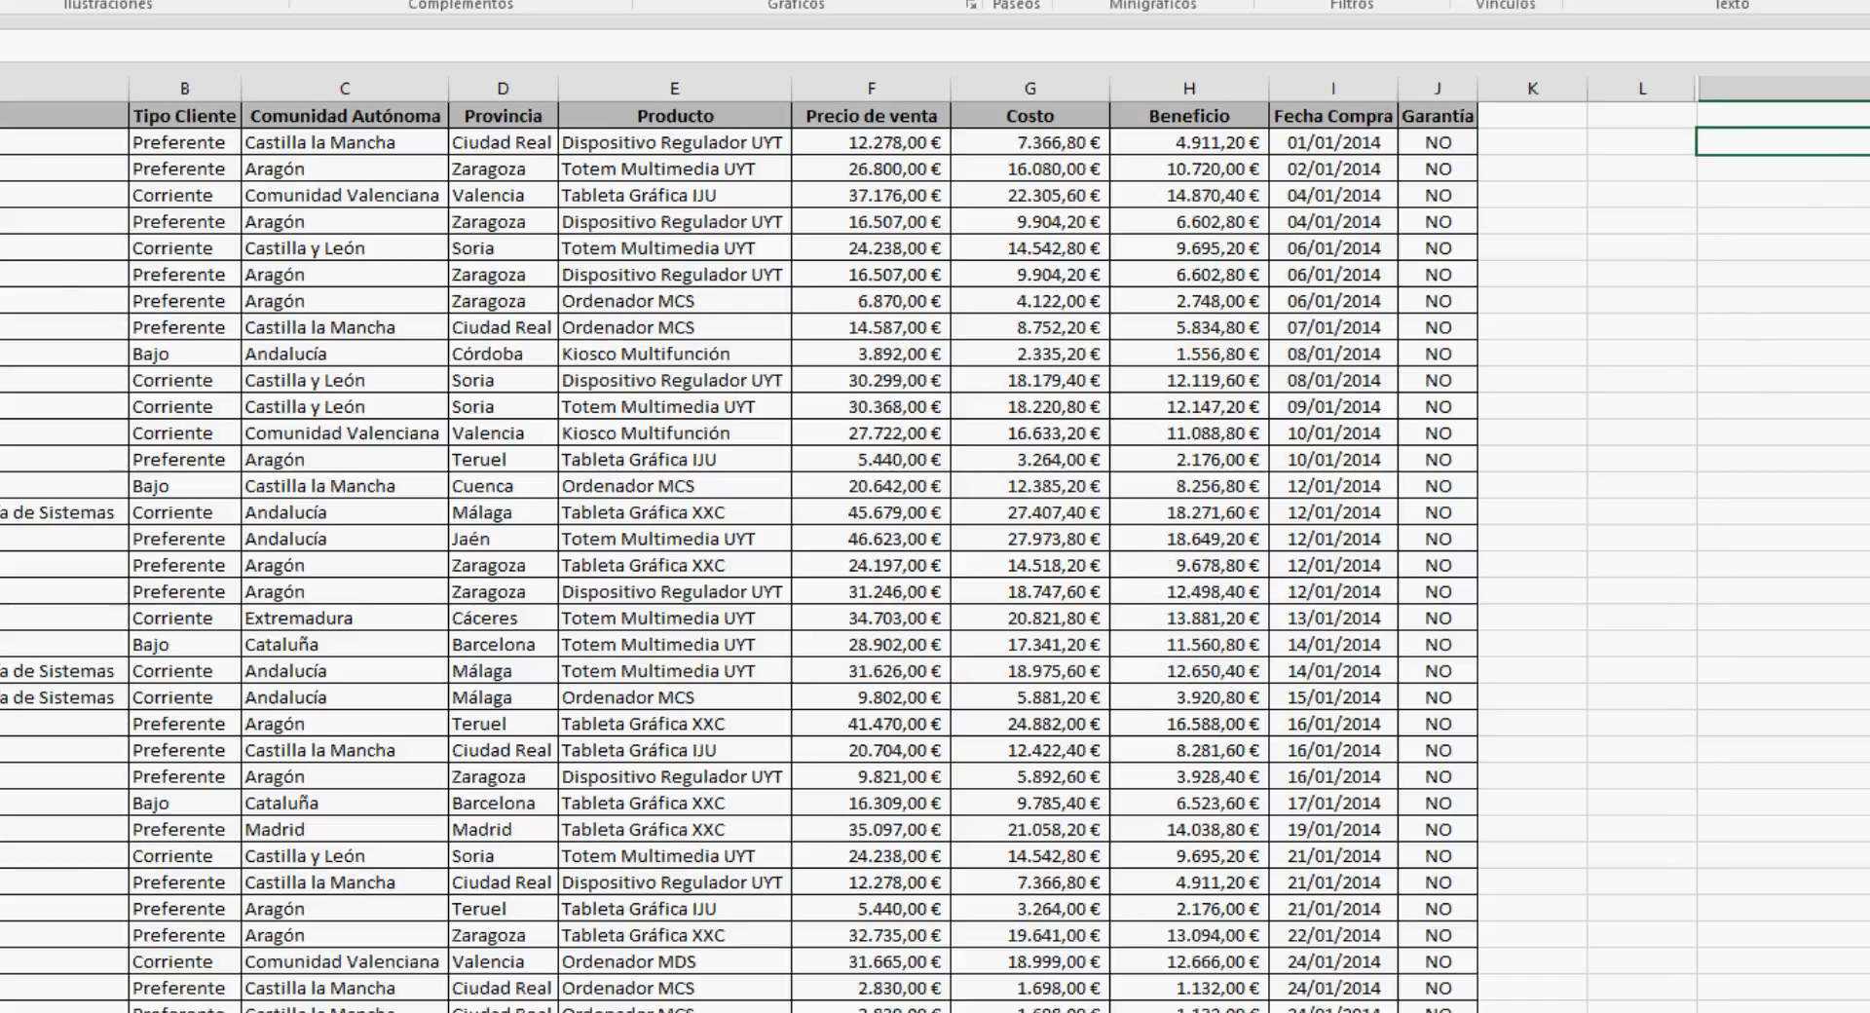
- Create a pivot table on a new worksheet from the sales data range Ventas!$A$1:$J$1621
left_click(12, 116)
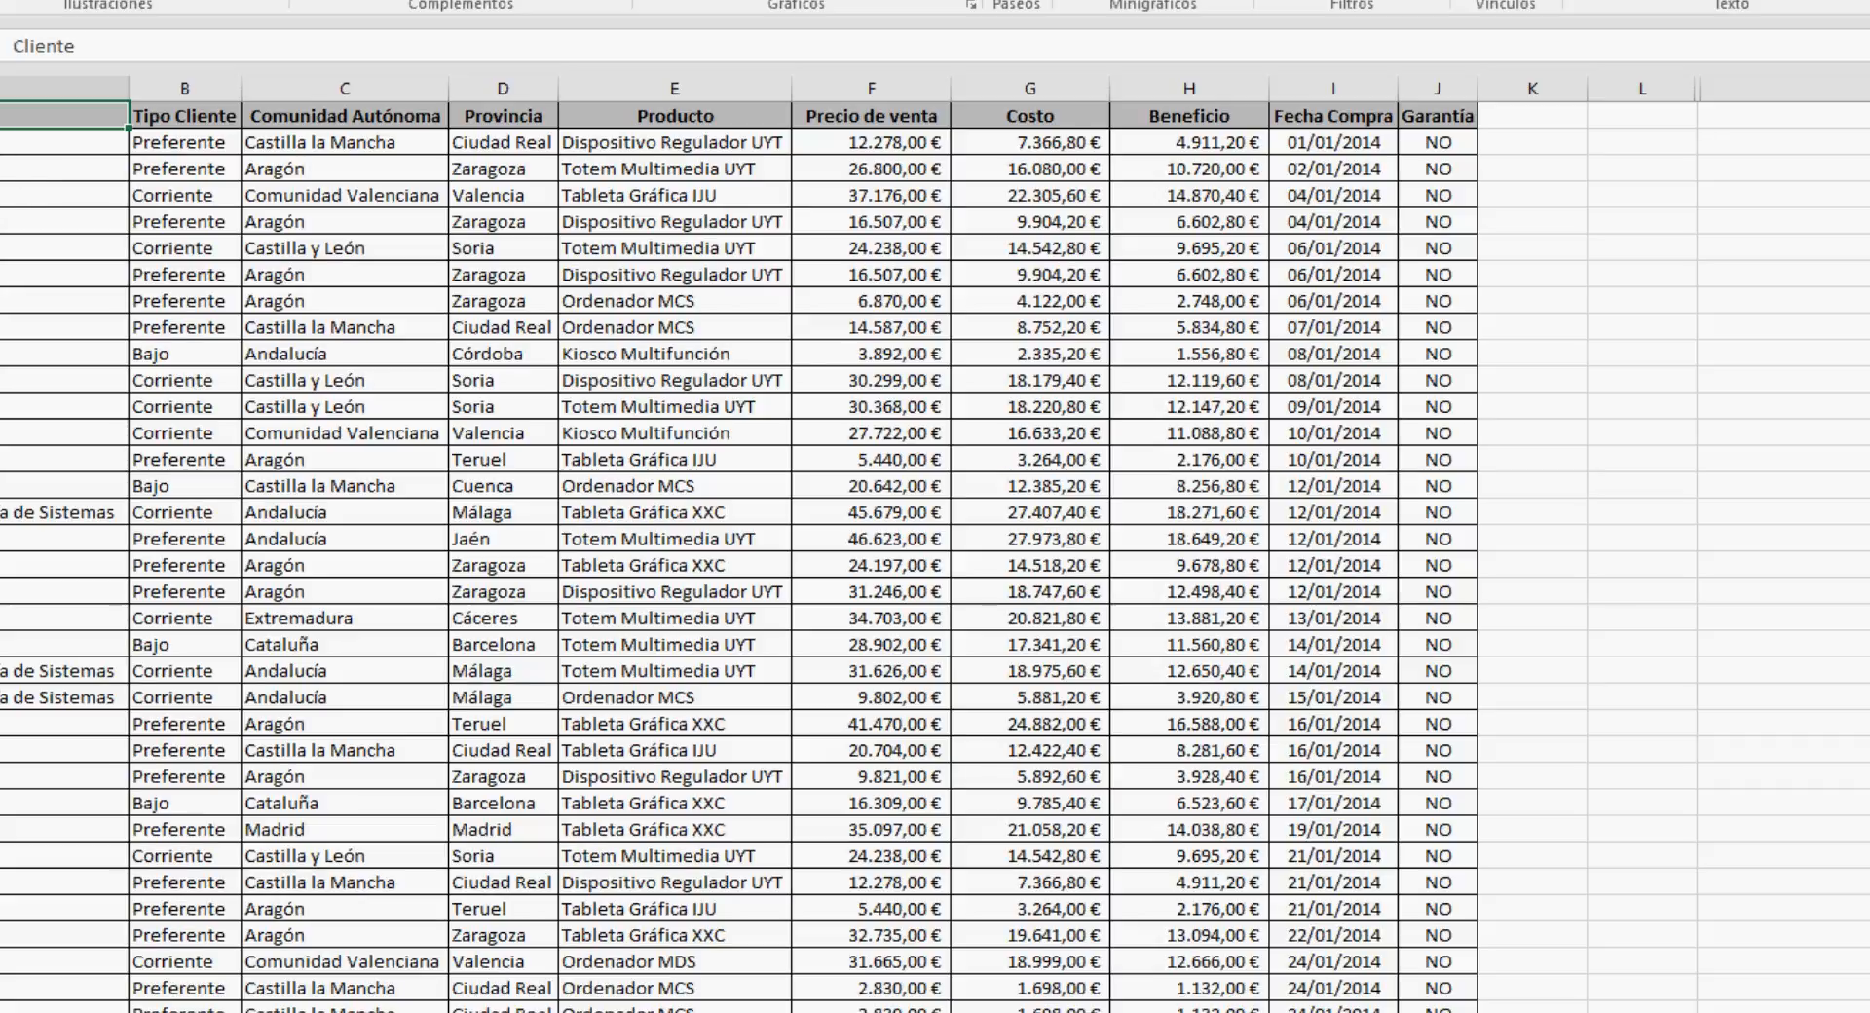
left_click(0, 0)
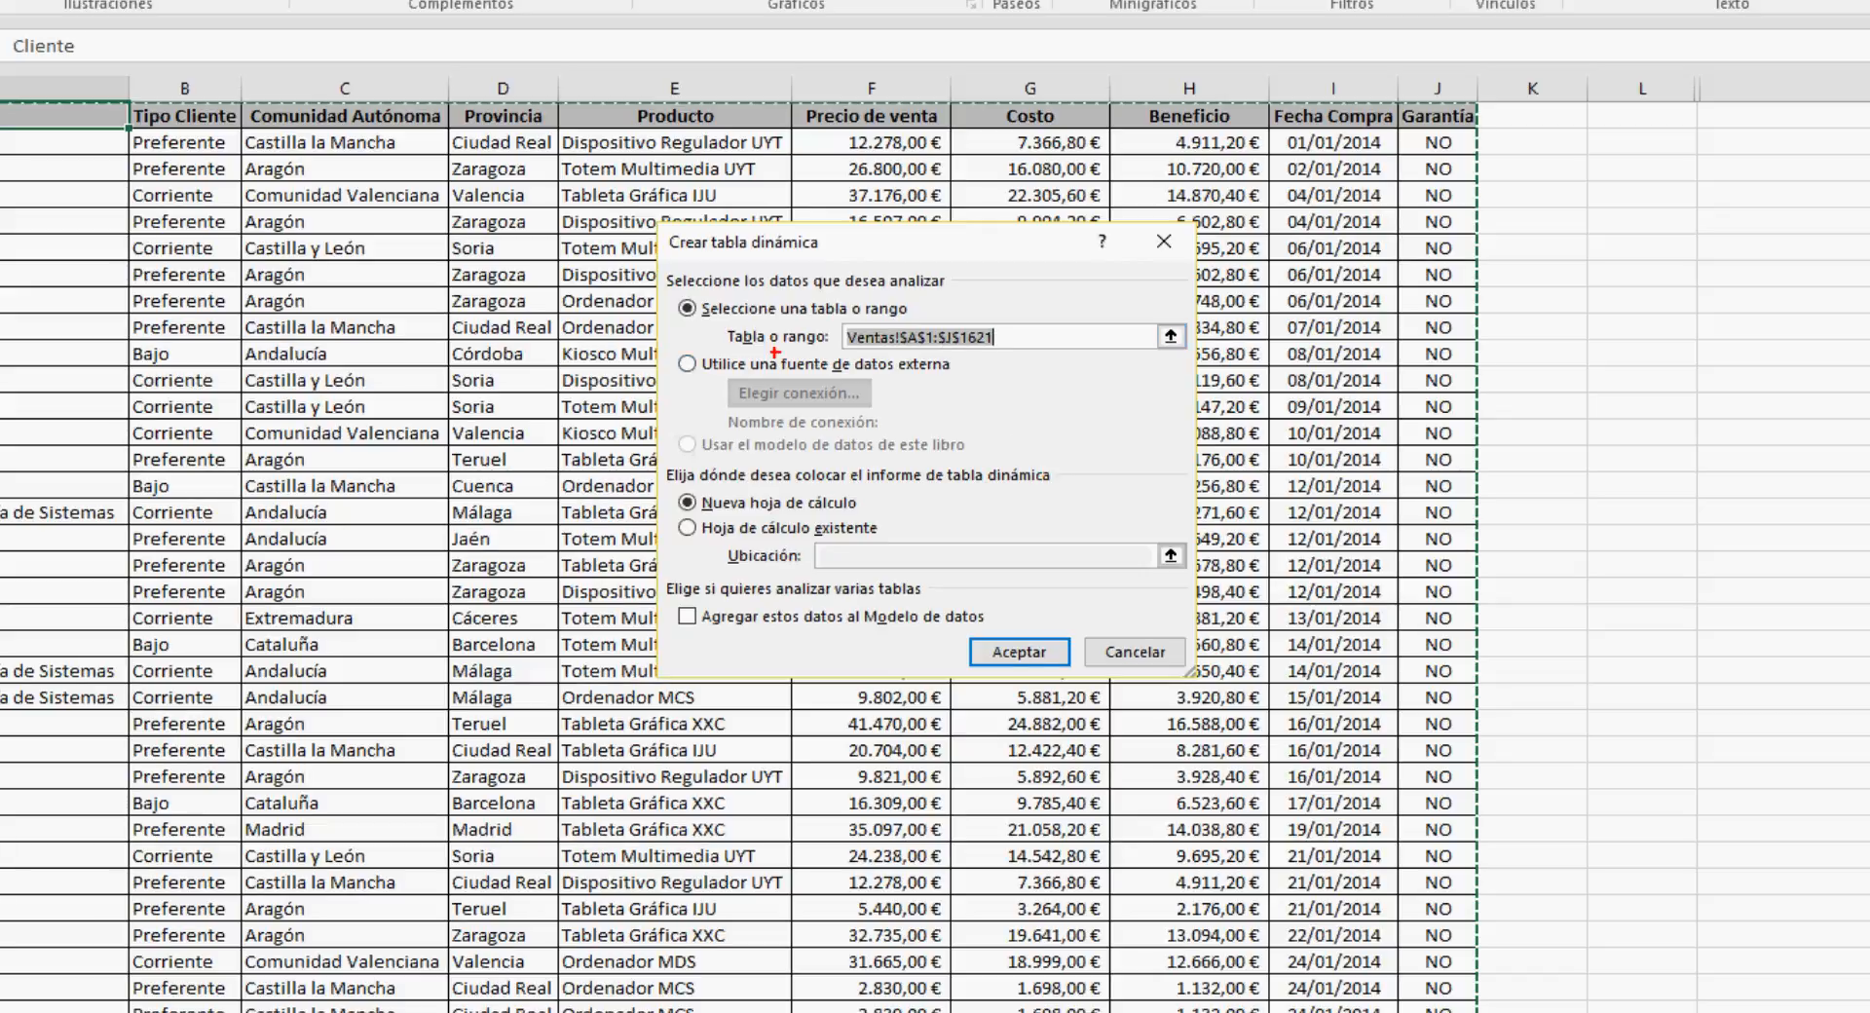
mouse_move(671, 346)
left_mouse_down()
mouse_move(714, 399)
mouse_move(1097, 453)
left_mouse_up()
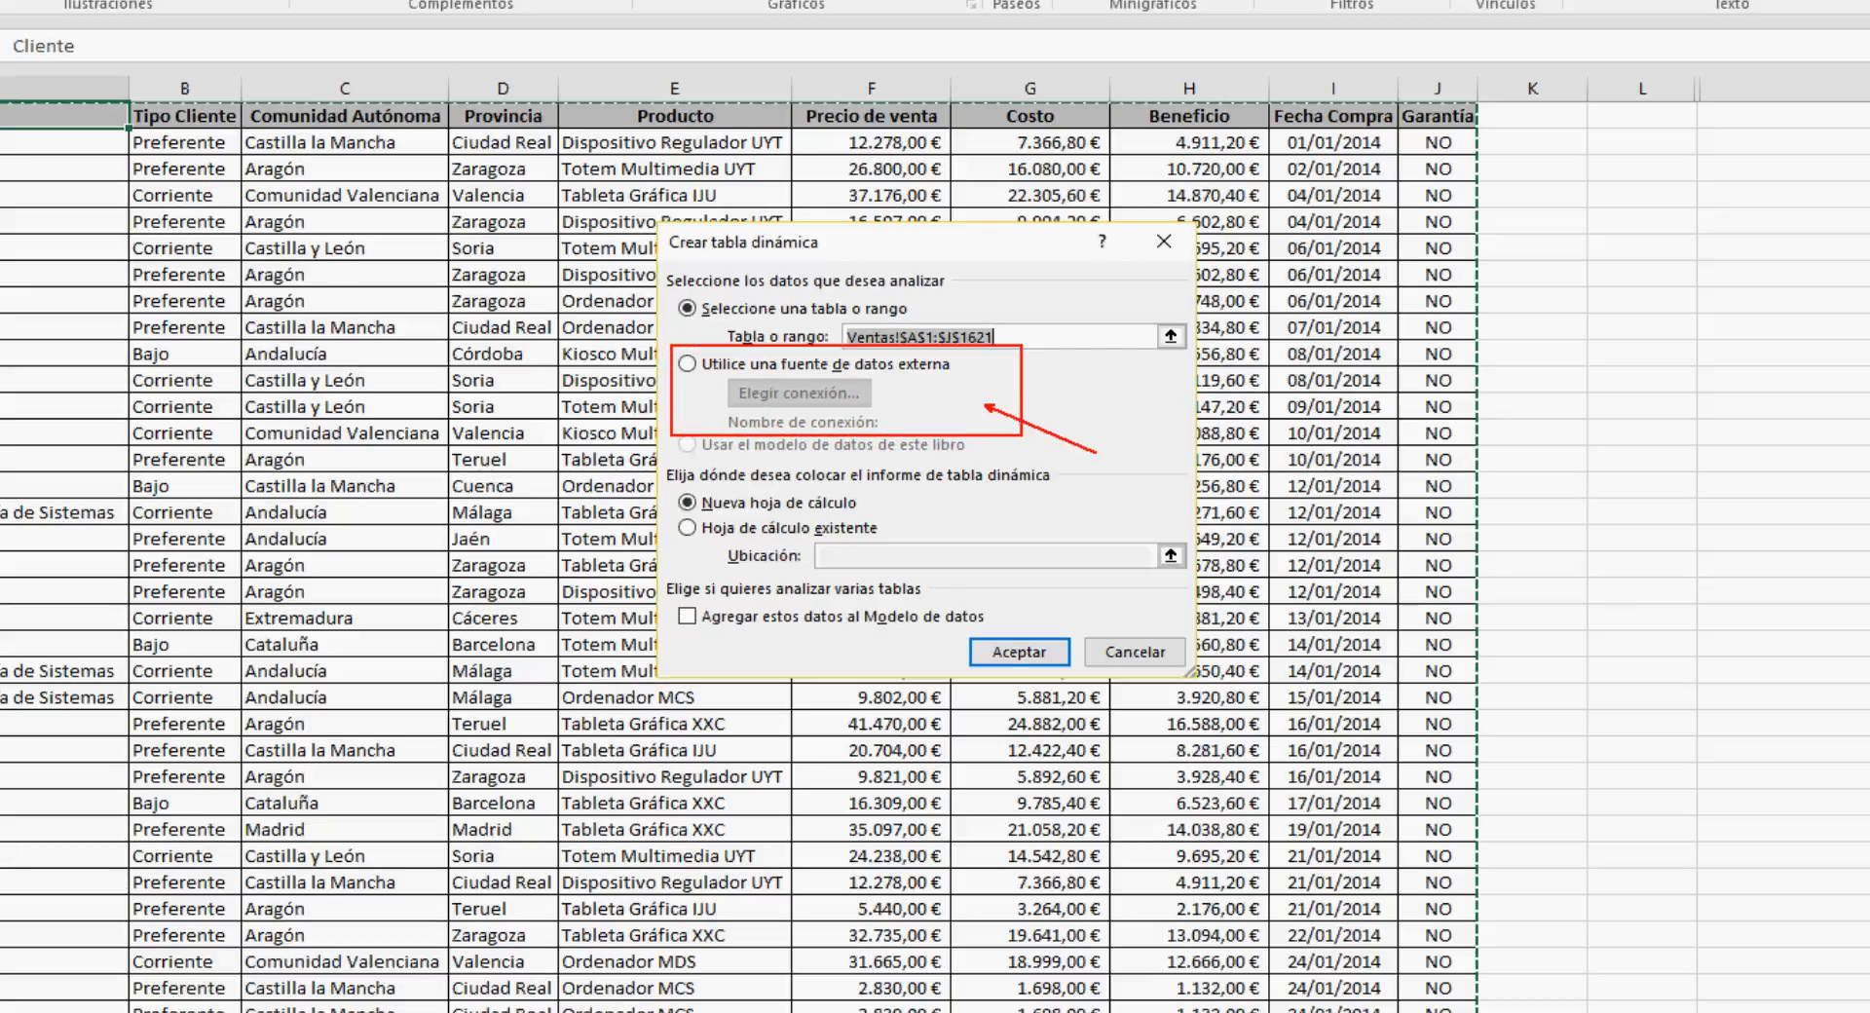
key("Escape")
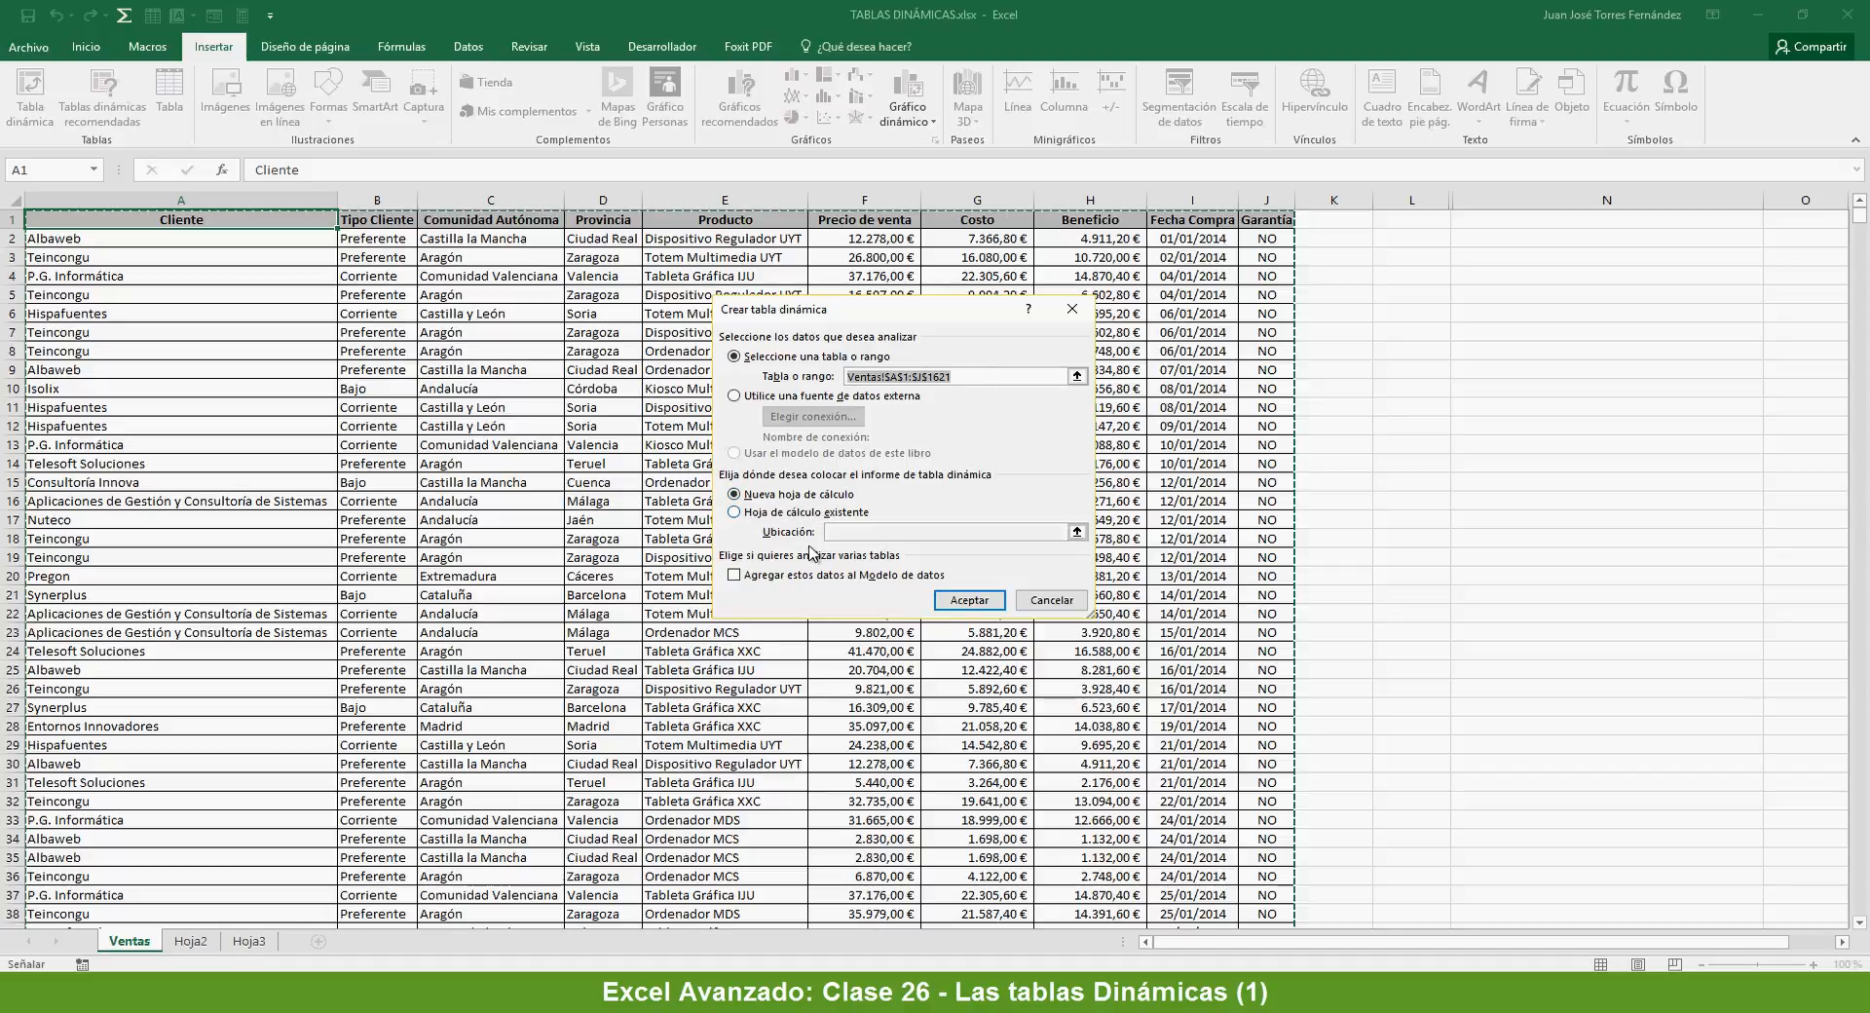
left_click(969, 600)
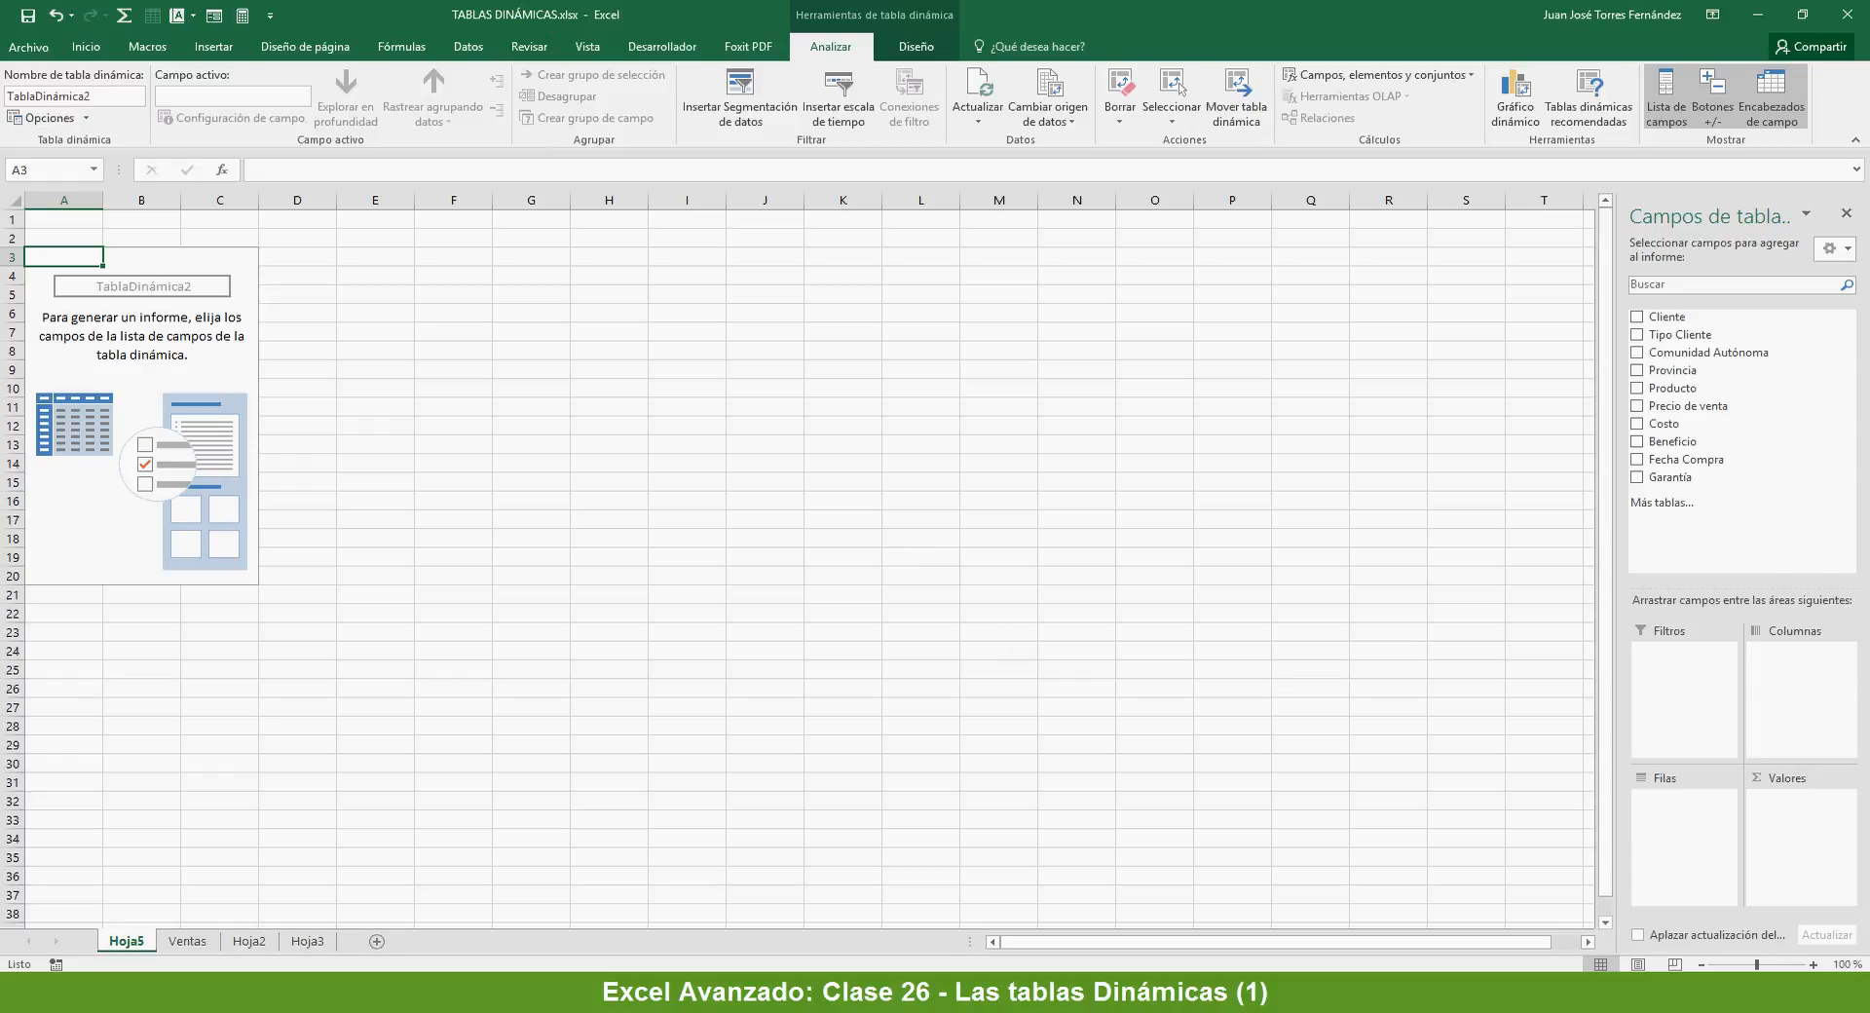
mouse_move(24, 244)
left_mouse_down()
mouse_move(238, 475)
mouse_move(260, 585)
left_mouse_up()
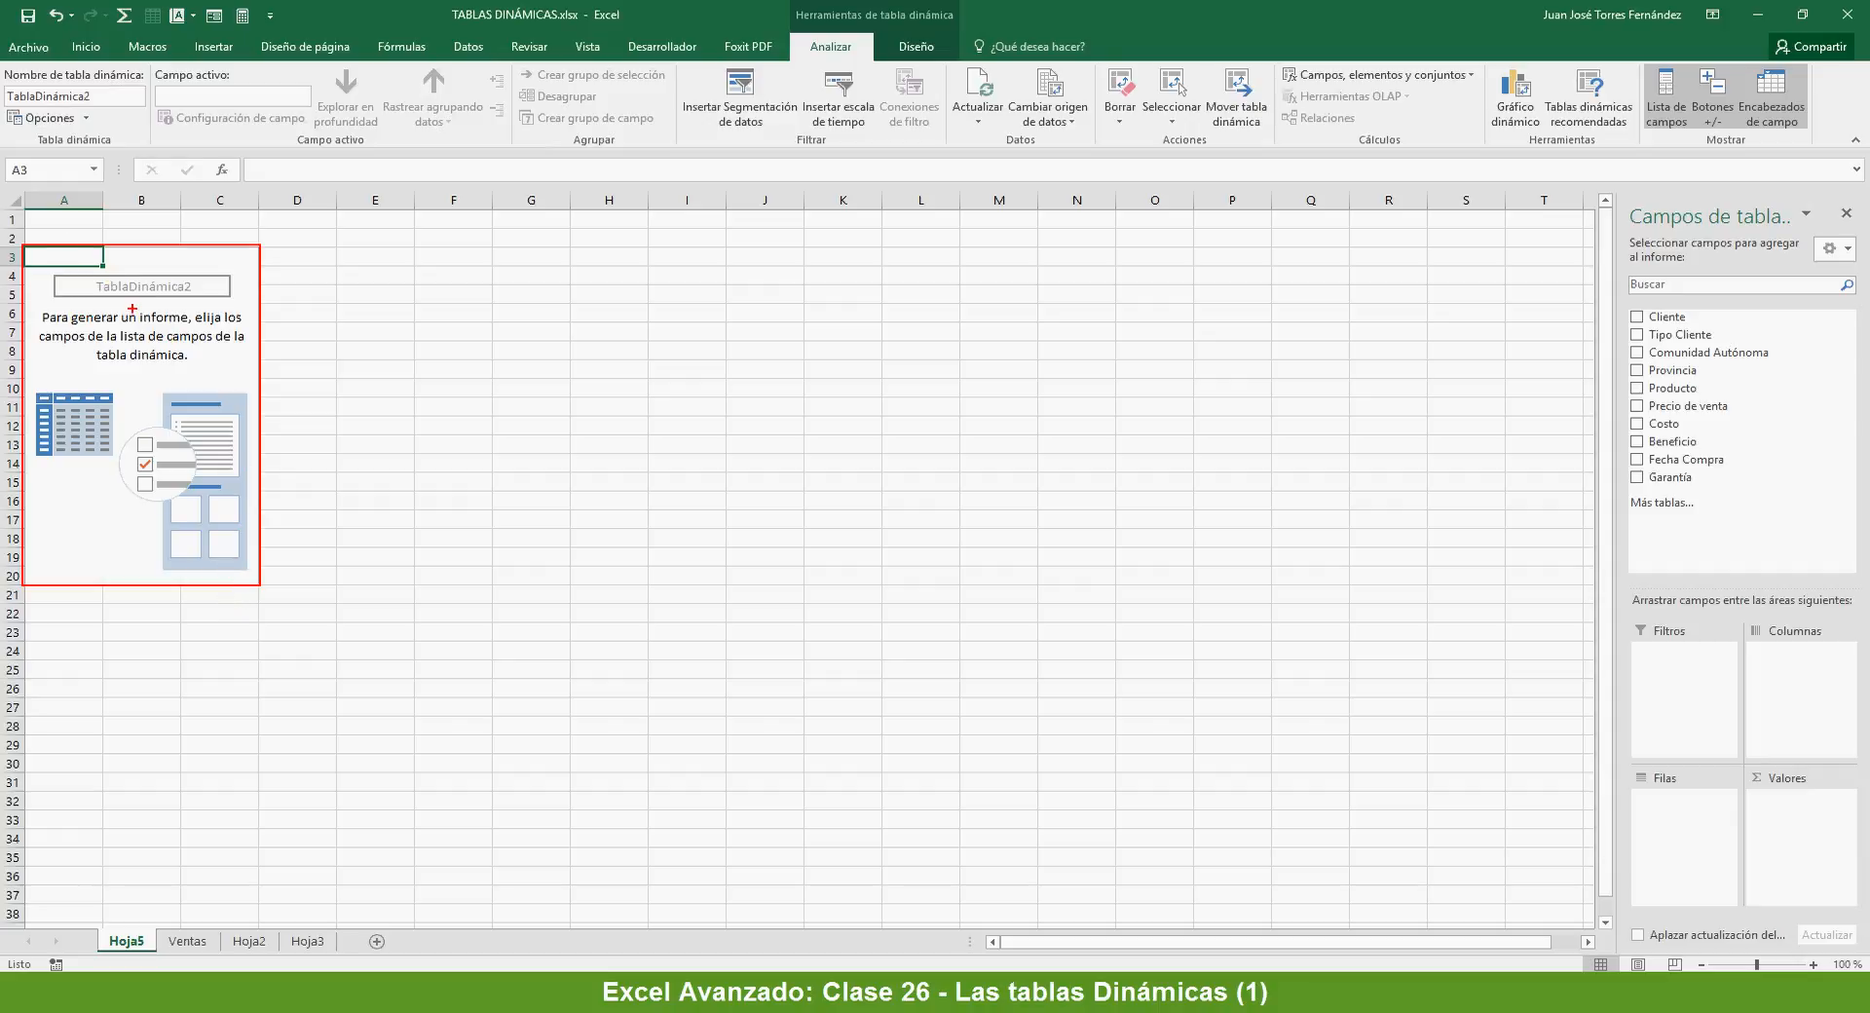
key("Escape")
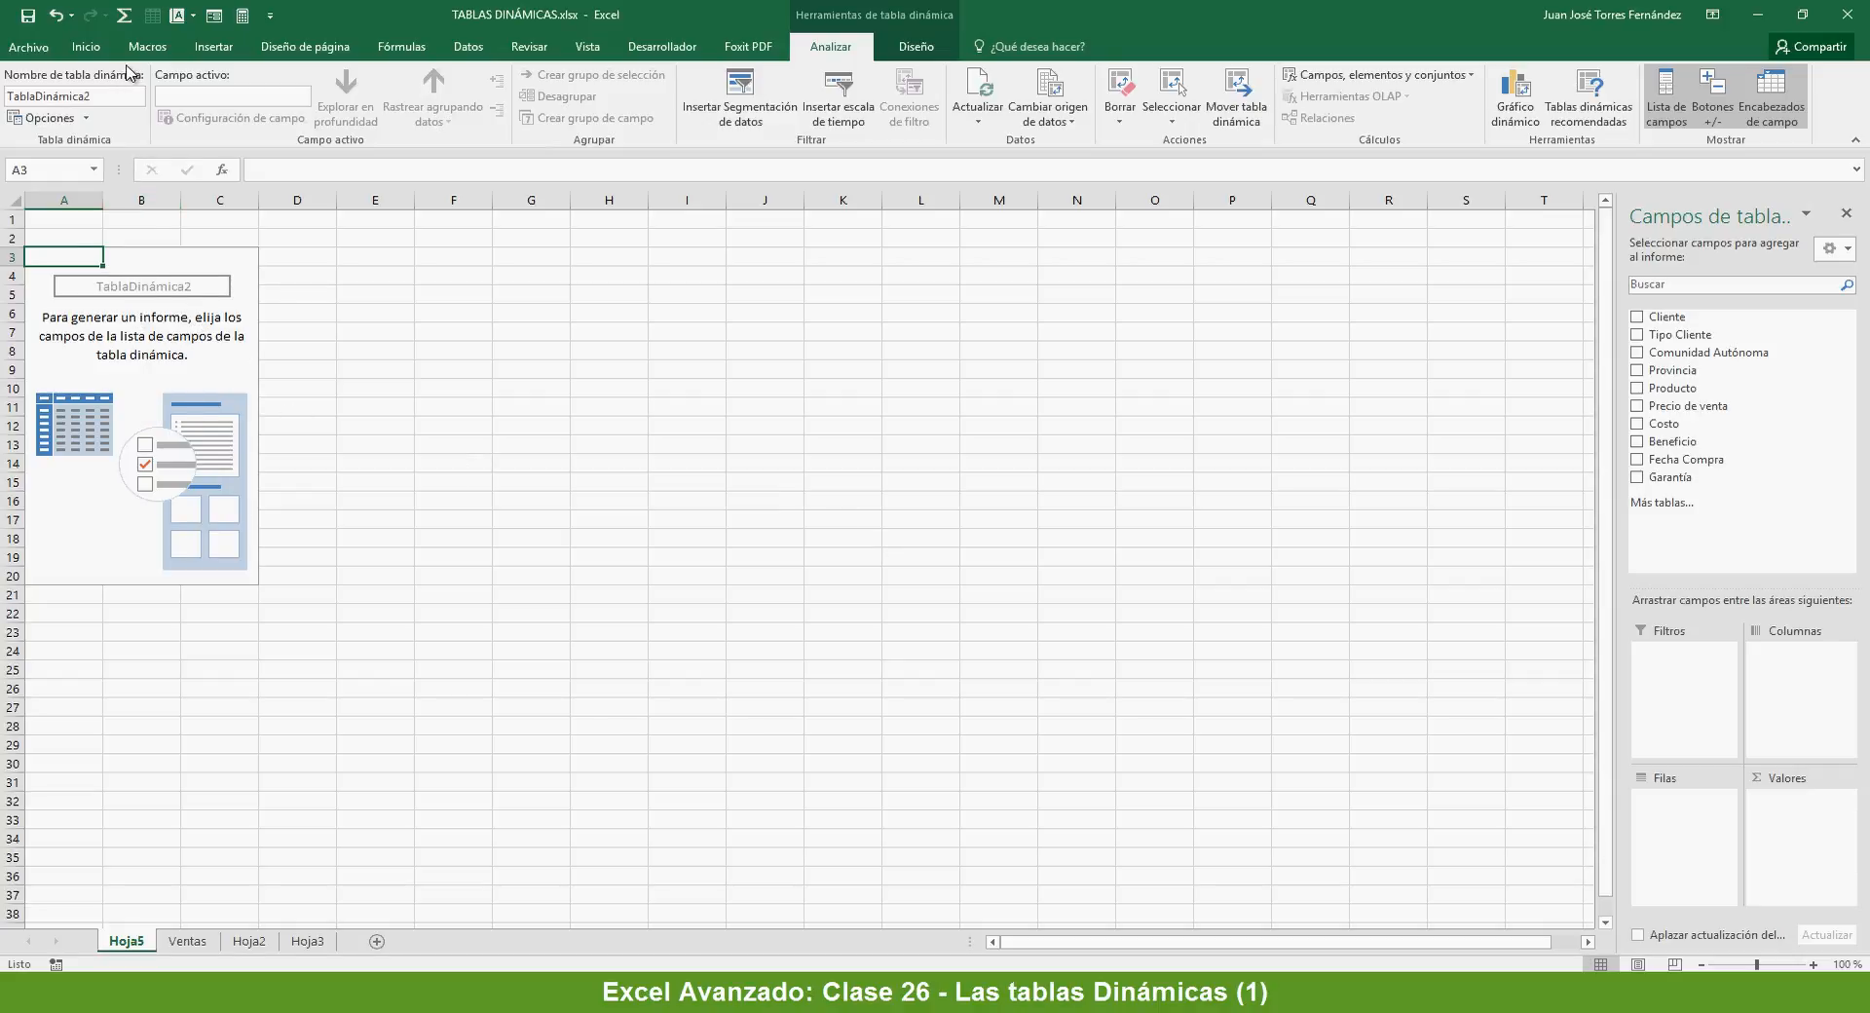
key("ctrl+2")
mouse_move(3, 61)
left_mouse_down()
mouse_move(114, 146)
mouse_move(153, 149)
mouse_move(113, 98)
mouse_move(314, 96)
left_mouse_up()
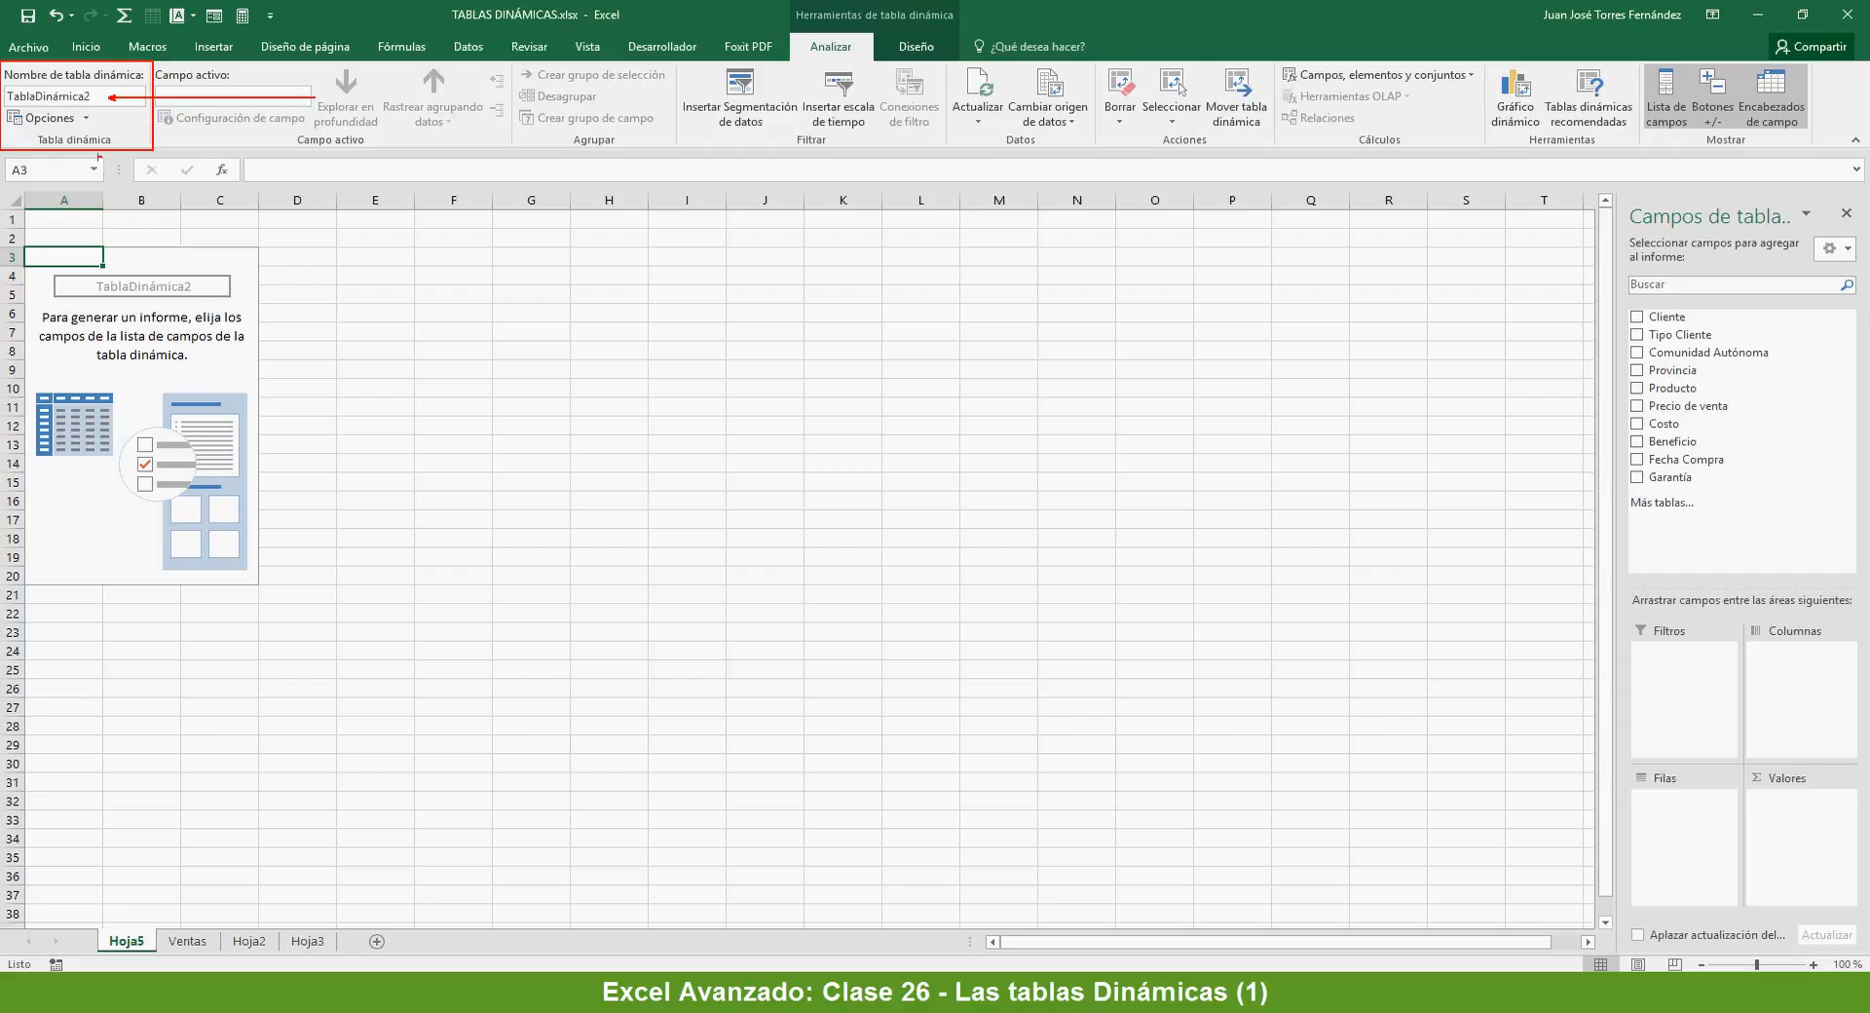
key("Escape")
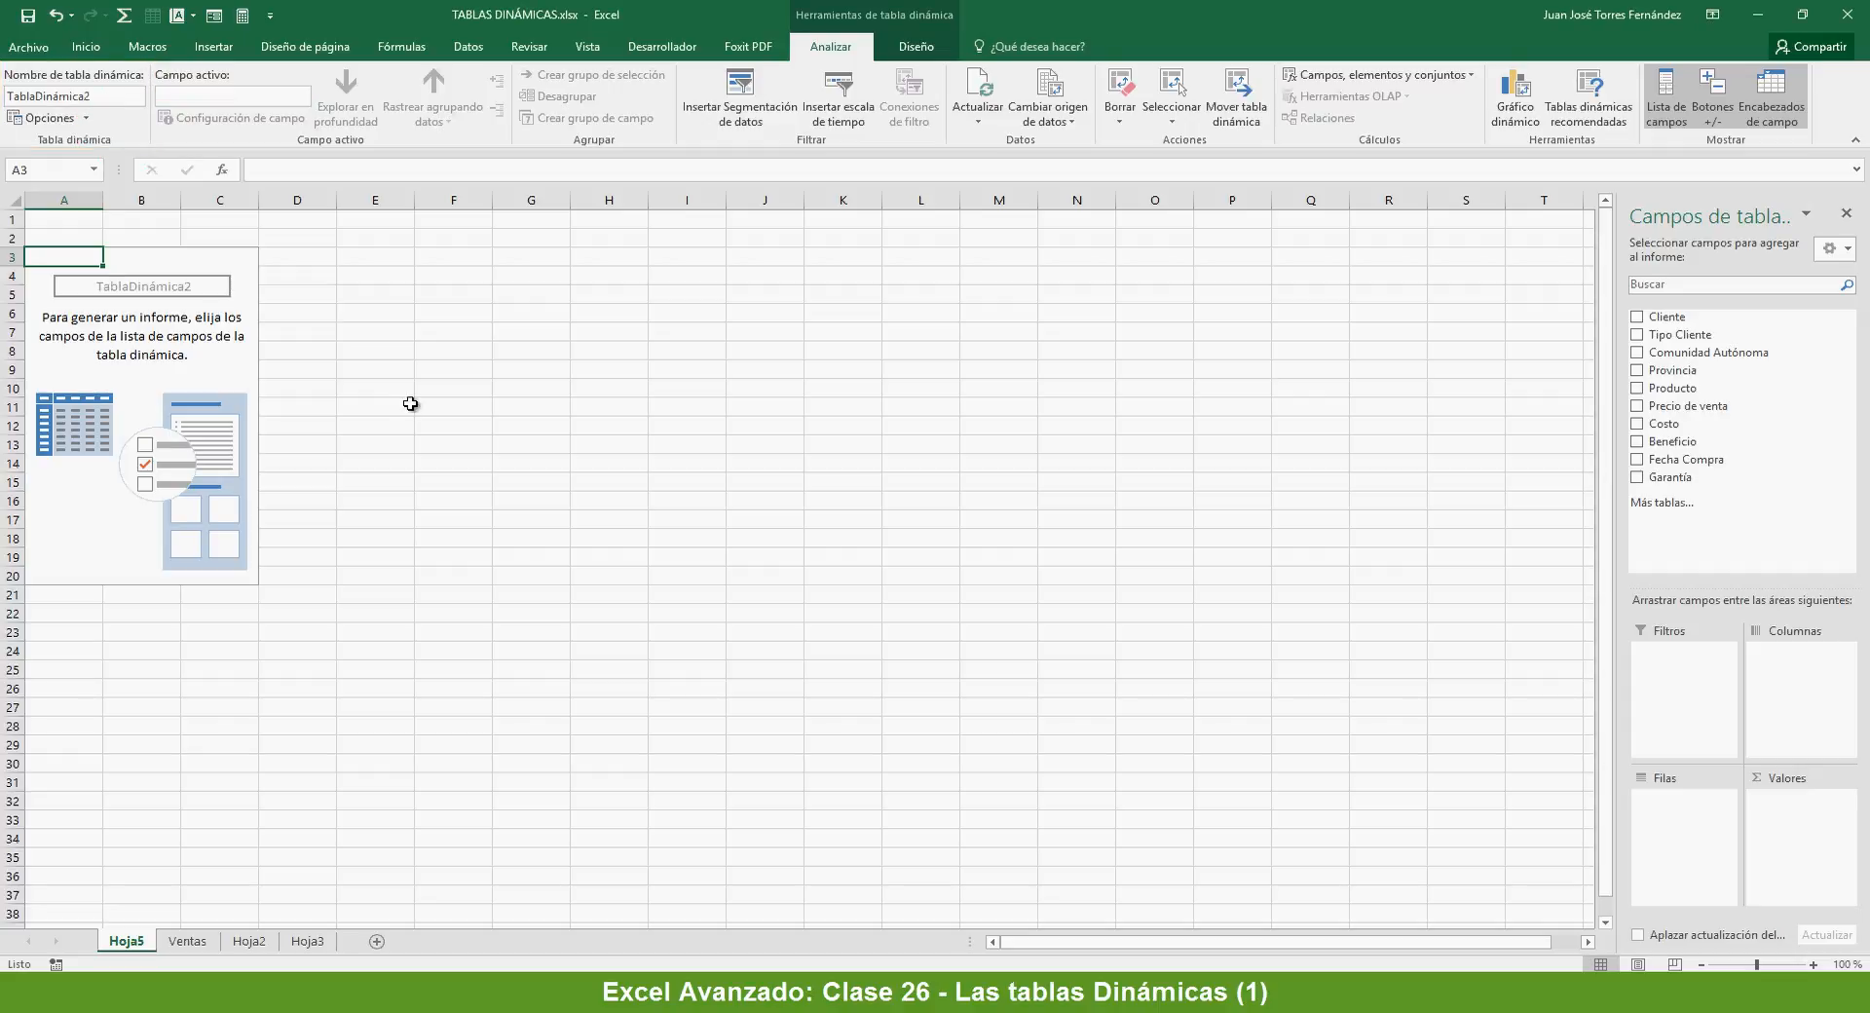
- Rename the pivot table as TablaDePrueba
left_click(123, 95)
type("TablaDePrueba")
key("Return")
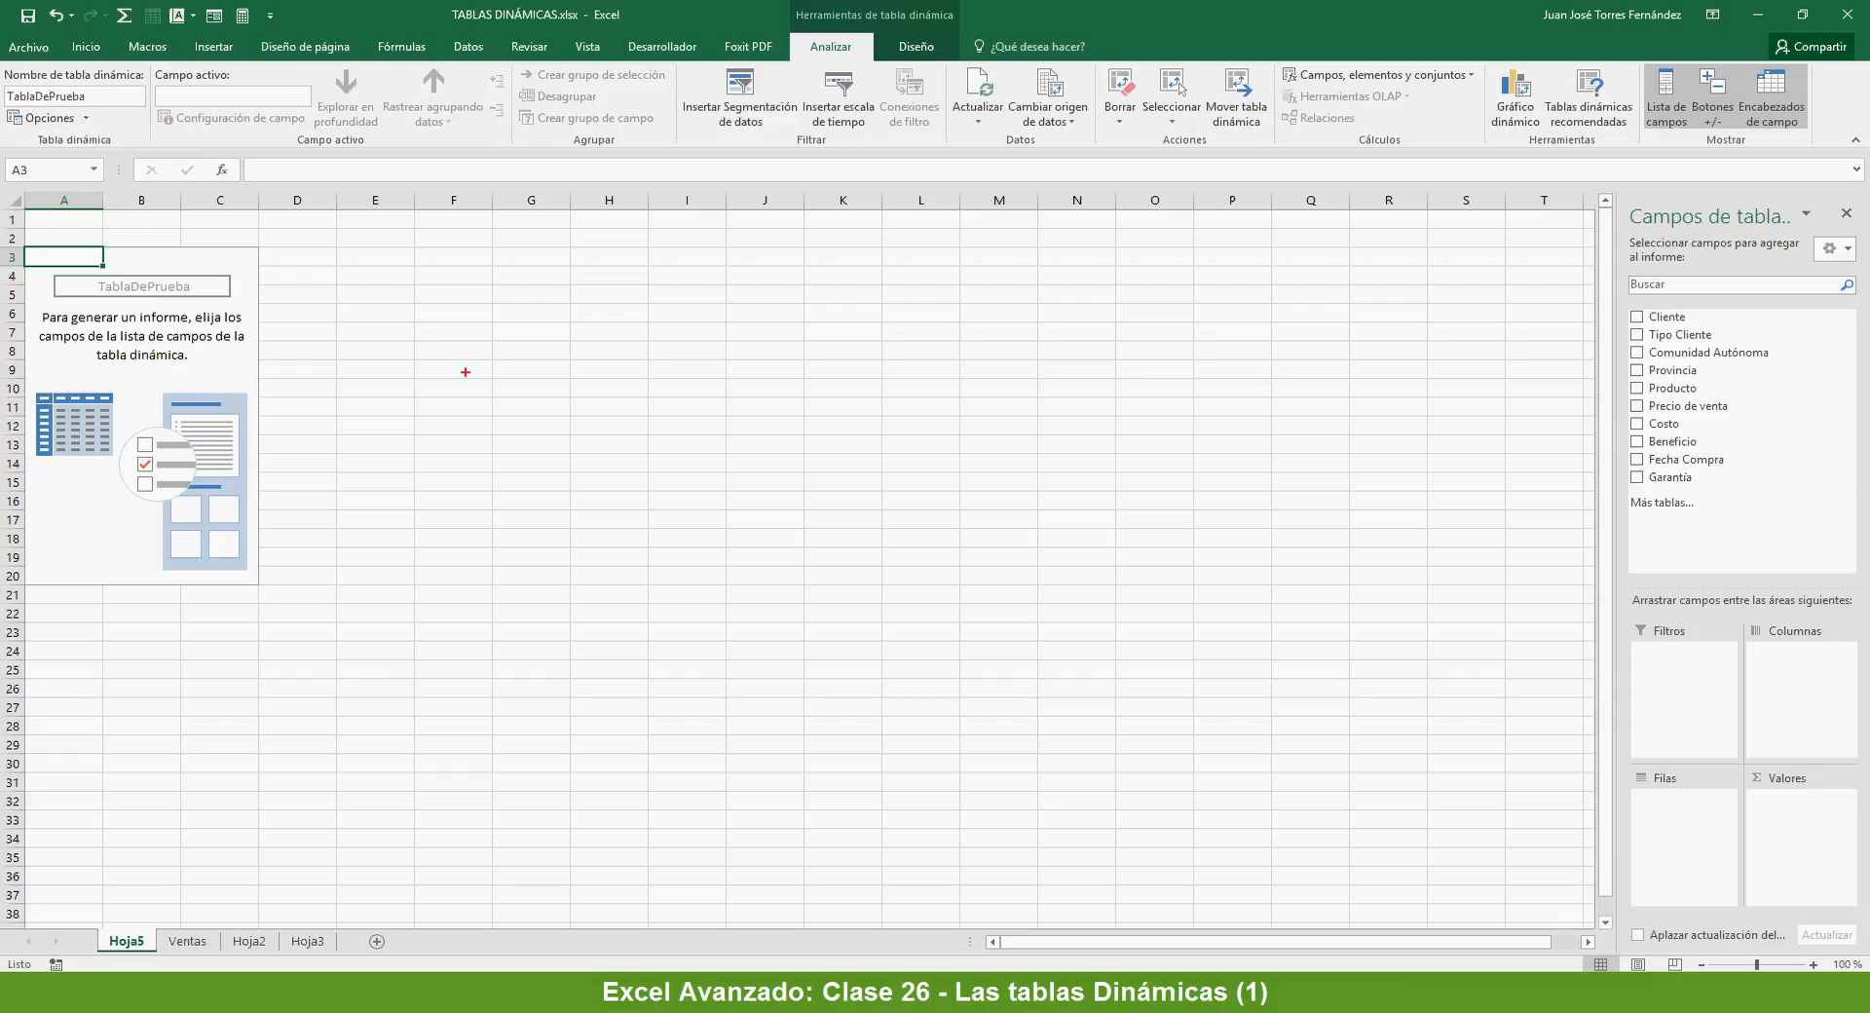
left_click_drag(226, 289, 415, 319)
key("Escape")
mouse_move(1617, 192)
left_mouse_down()
mouse_move(1854, 451)
mouse_move(1868, 951)
left_mouse_up()
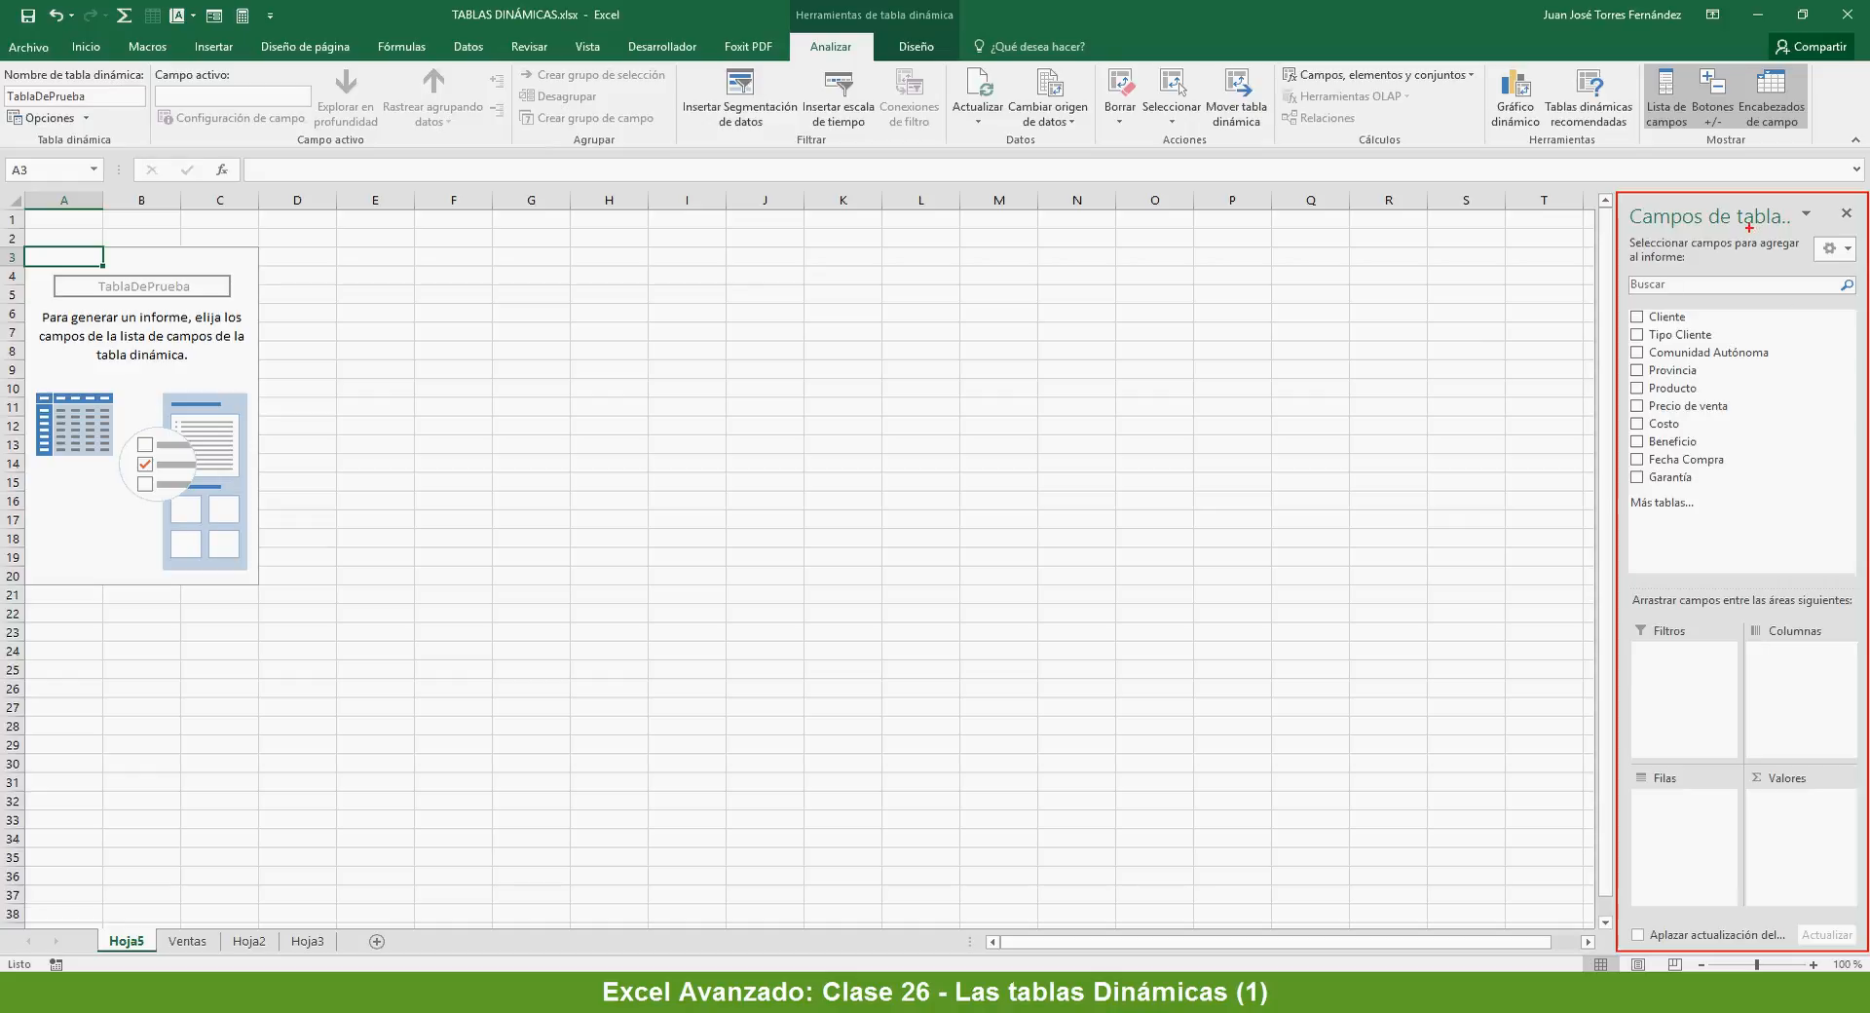
mouse_move(1624, 309)
left_mouse_down()
mouse_move(1723, 479)
mouse_move(1859, 486)
left_mouse_up()
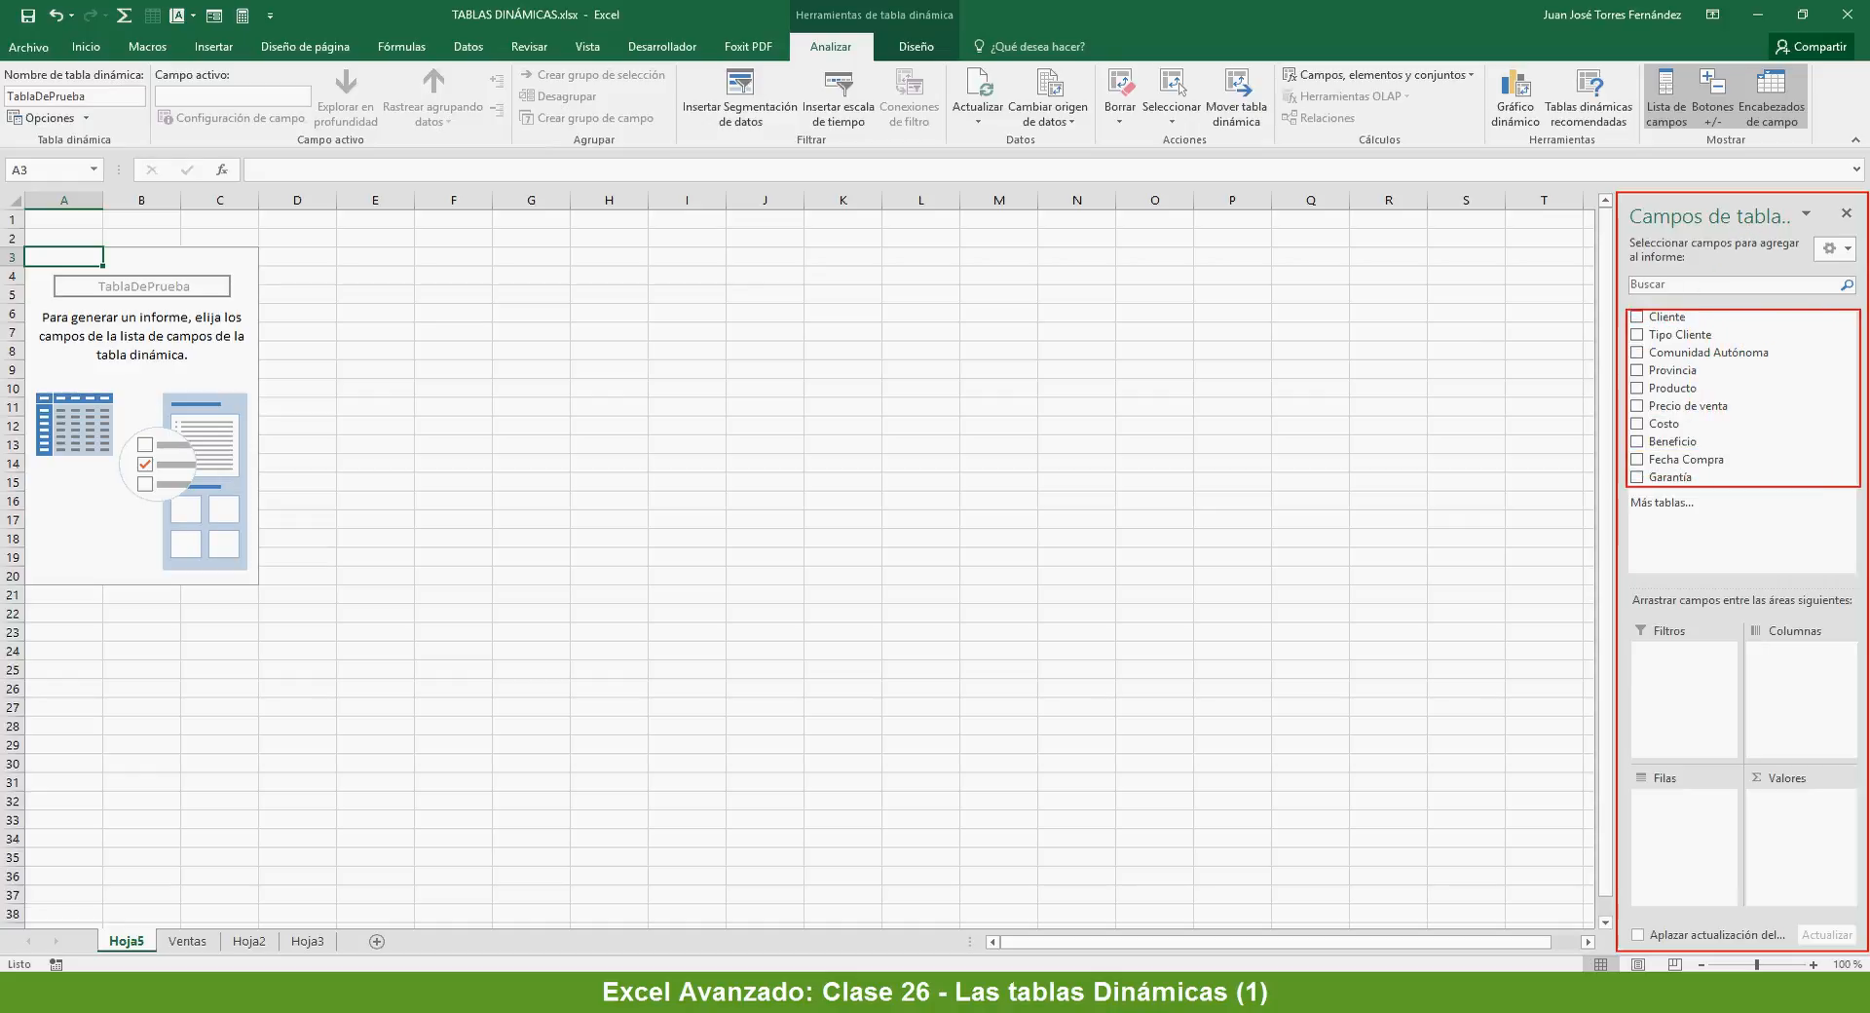
left_click_drag(1625, 395, 1449, 395)
mouse_move(1629, 592)
left_mouse_down()
mouse_move(1655, 730)
mouse_move(1776, 911)
mouse_move(1866, 953)
left_mouse_up()
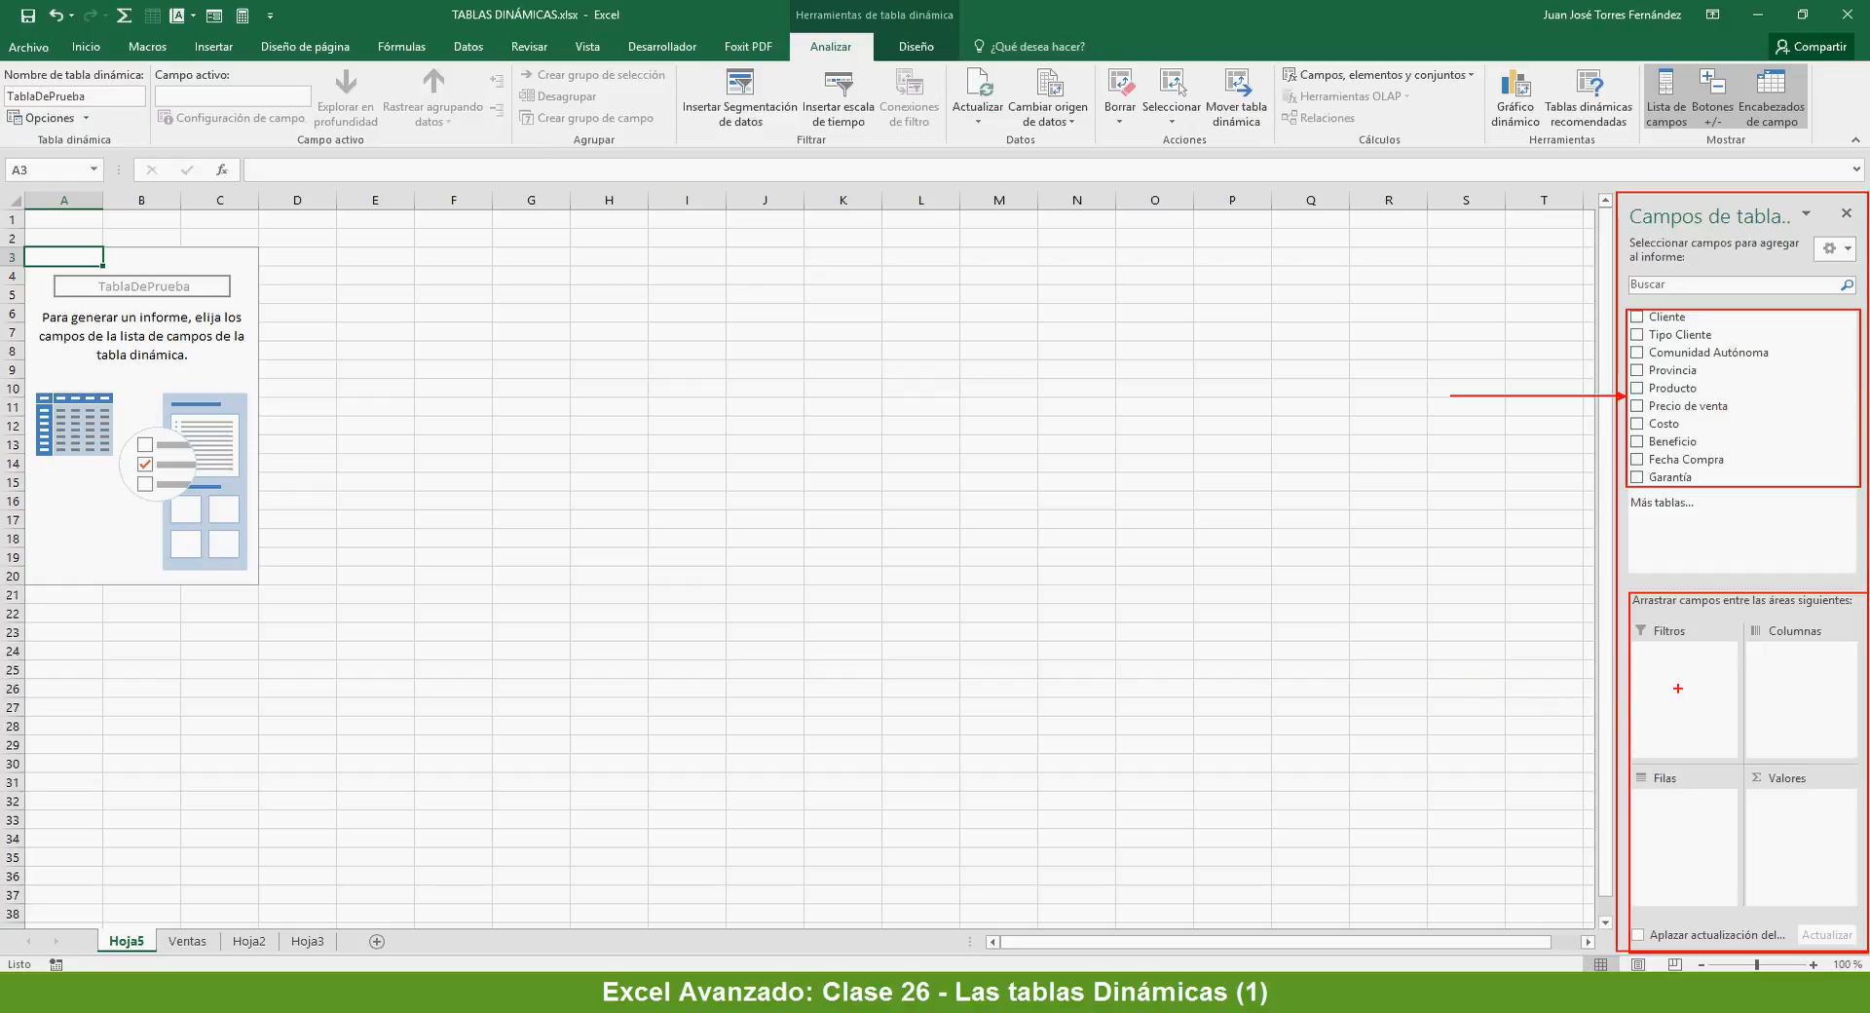
left_click_drag(1648, 700, 1531, 704)
left_click_drag(1764, 688, 1716, 592)
left_click_drag(1668, 877, 1382, 922)
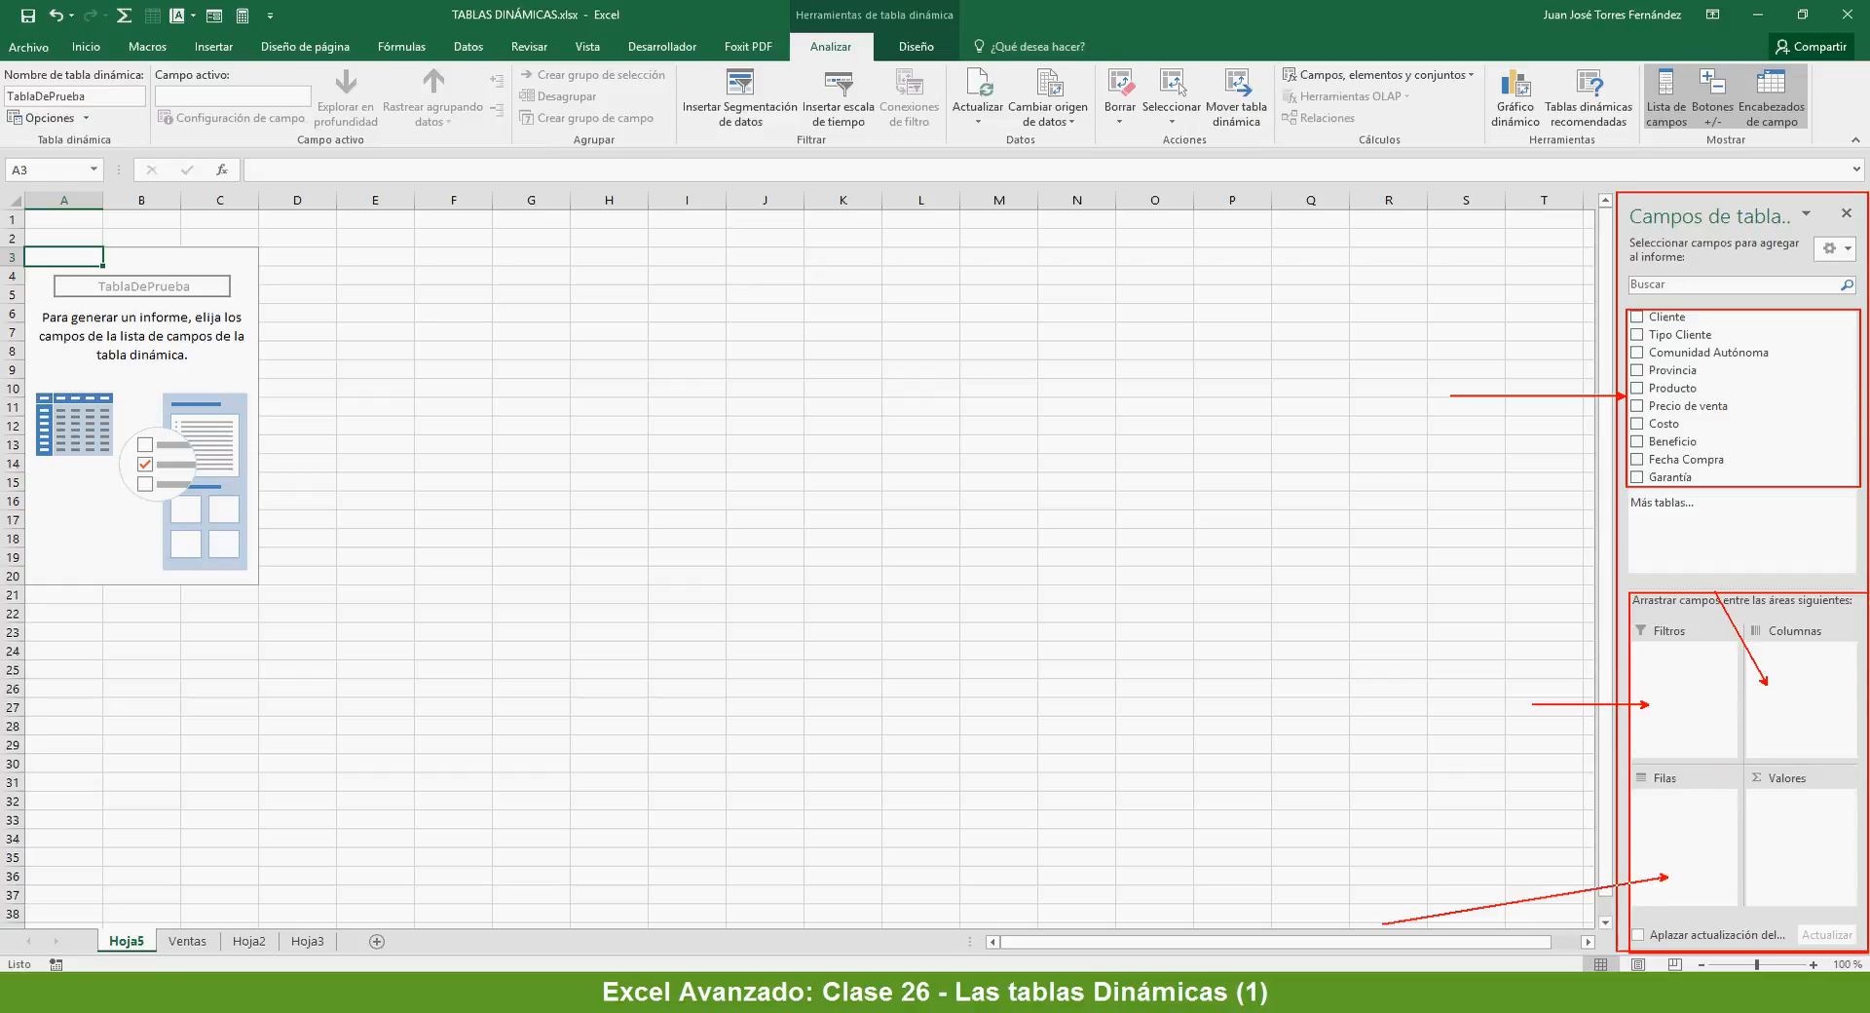
left_click_drag(1775, 855, 1858, 742)
- Place the Cliente field in the pivot table's rows area and the Beneficio field in its values area
left_click_drag(1692, 322, 1691, 814)
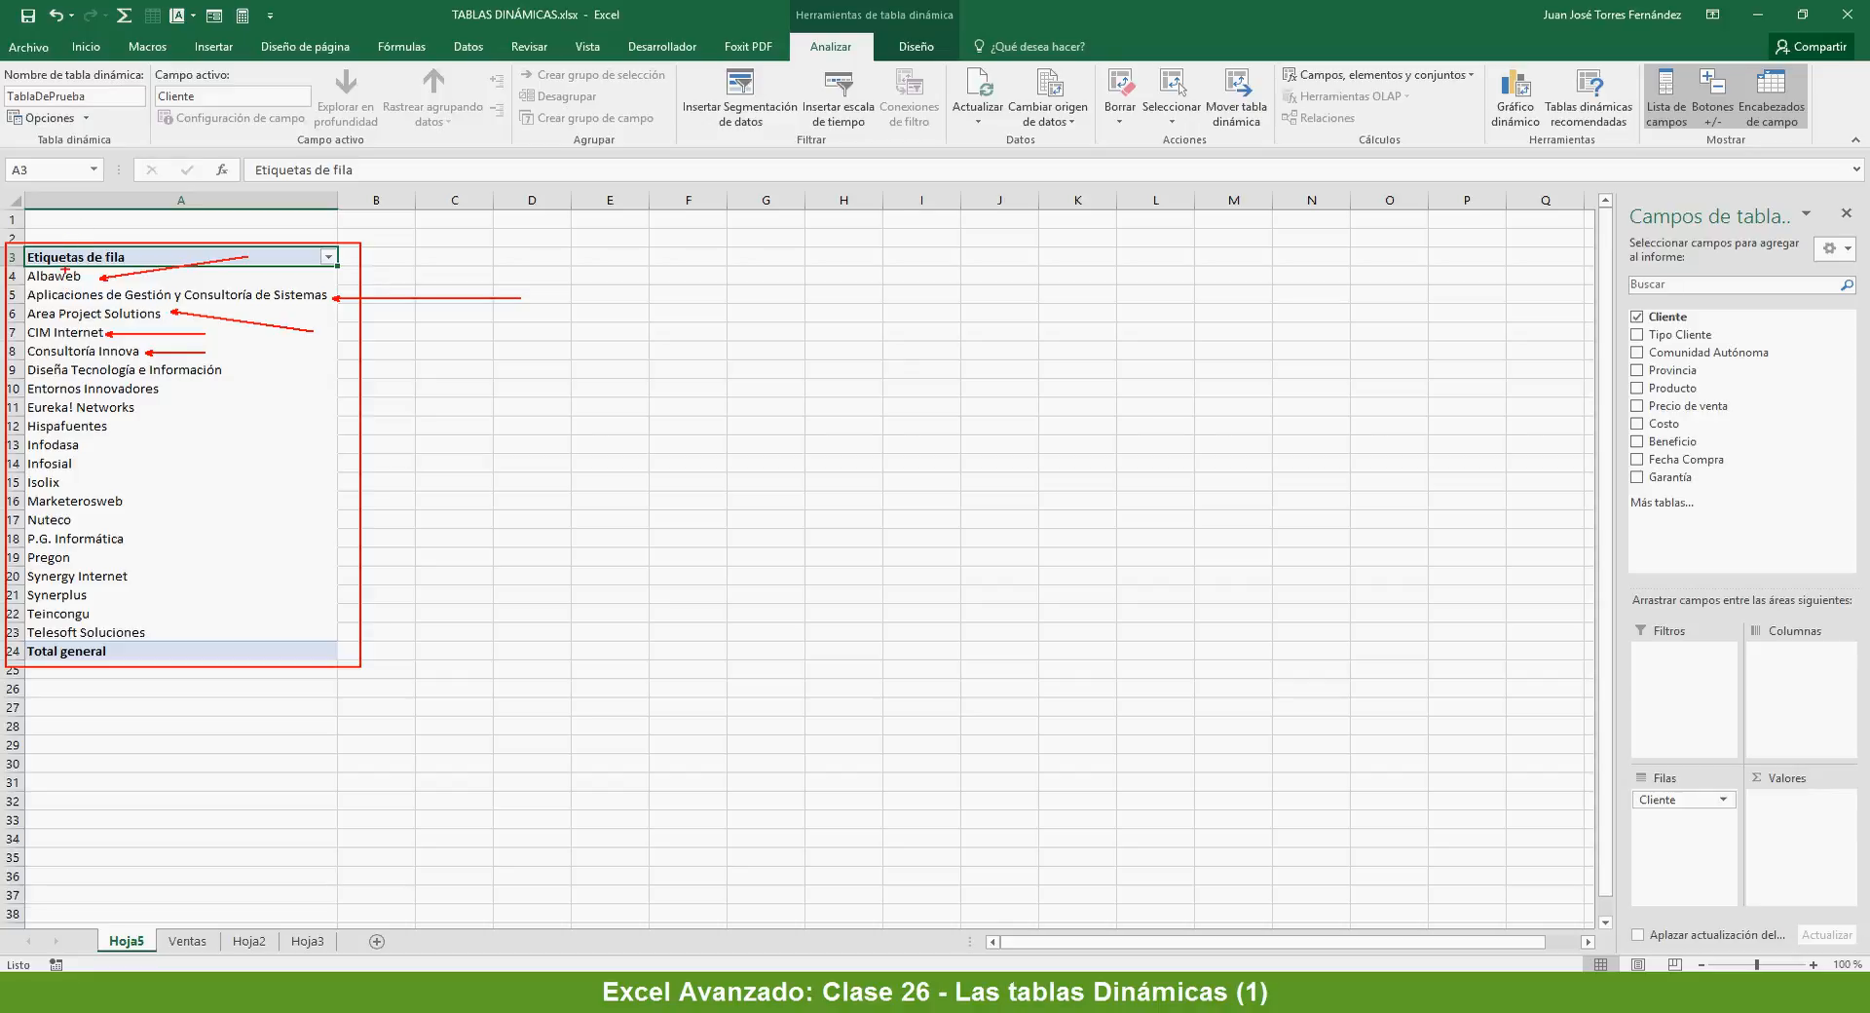
left_click_drag(94, 220, 103, 153)
left_click_drag(20, 271, 331, 290)
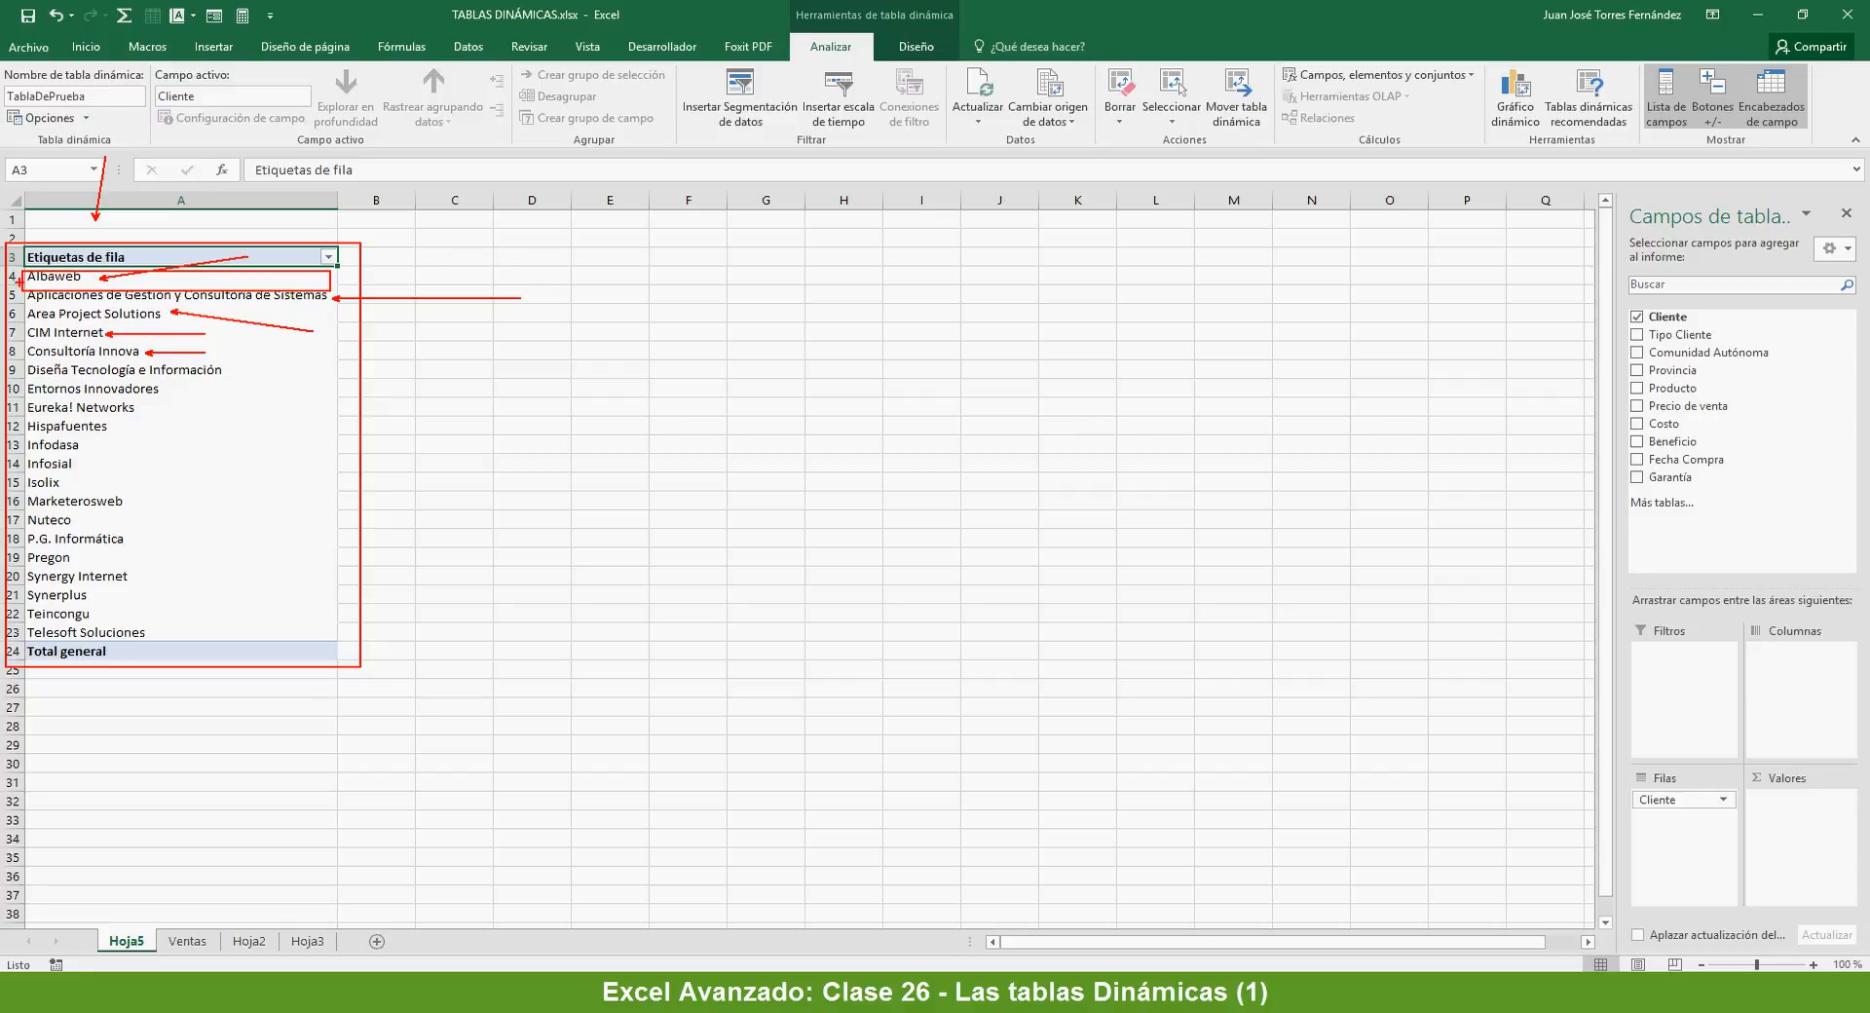
key("Escape")
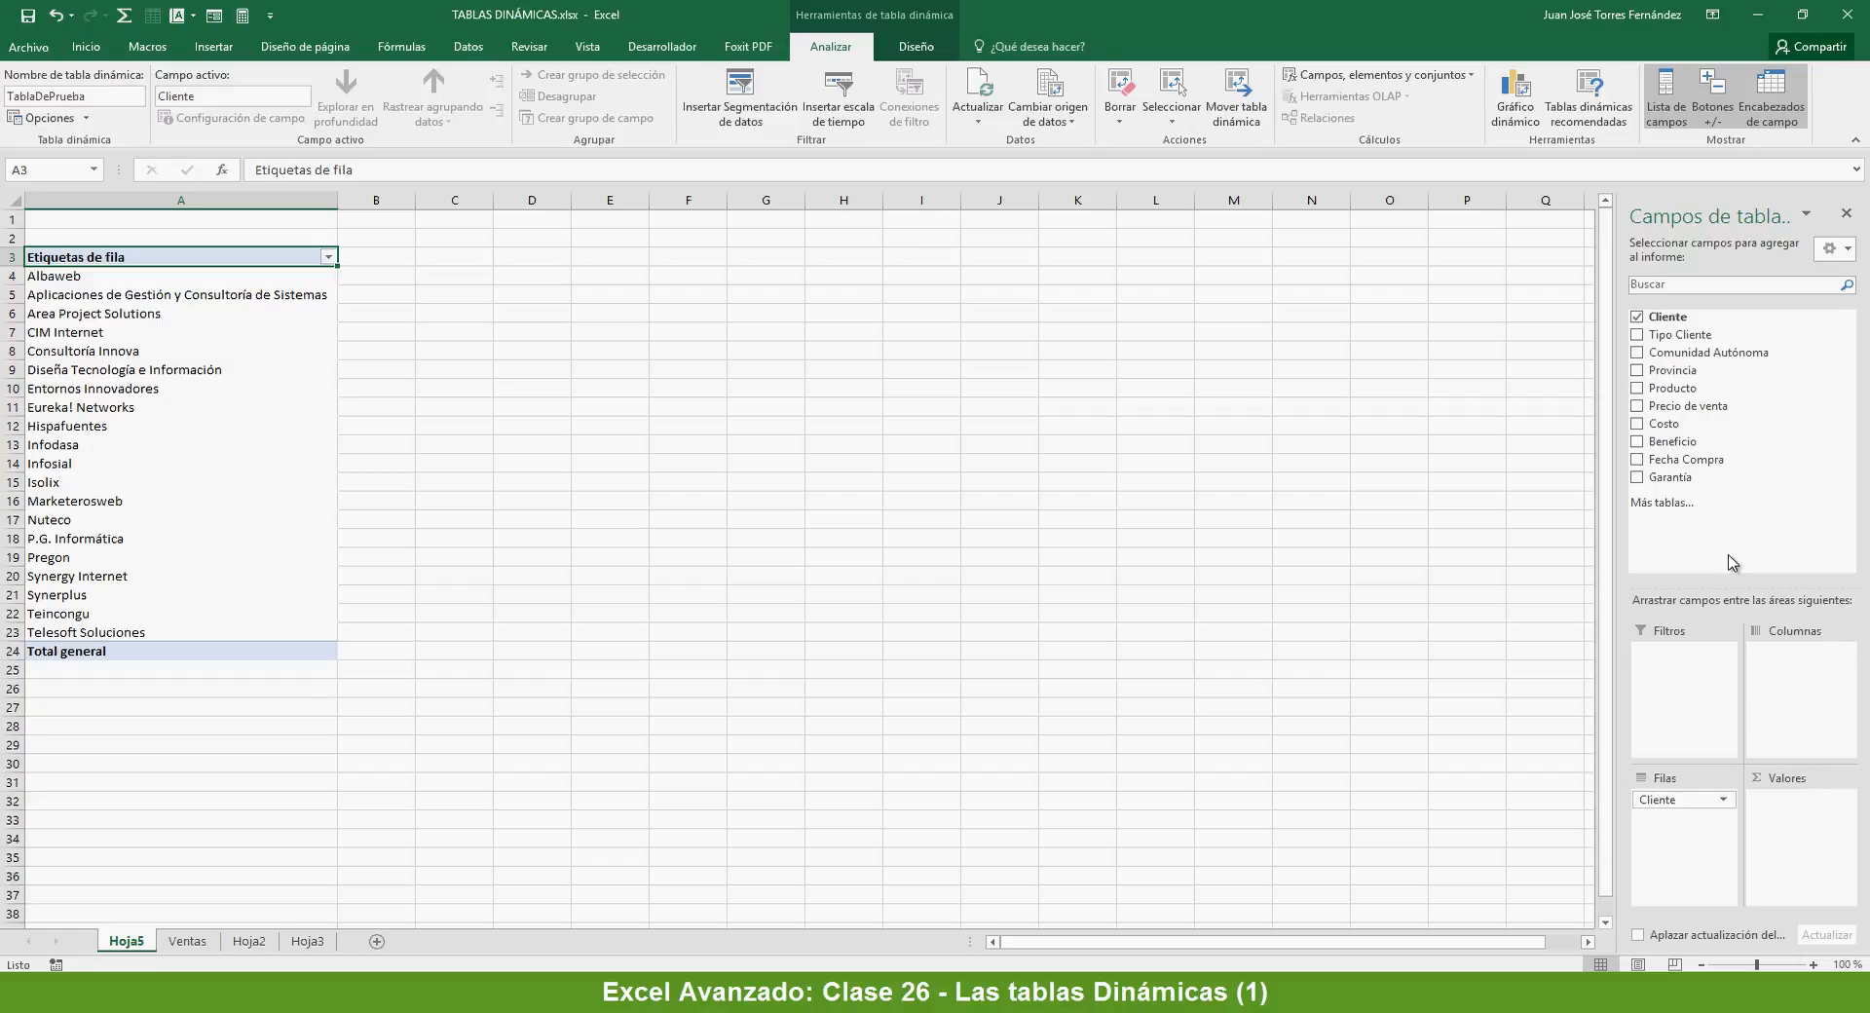
left_click_drag(1682, 450, 1789, 816)
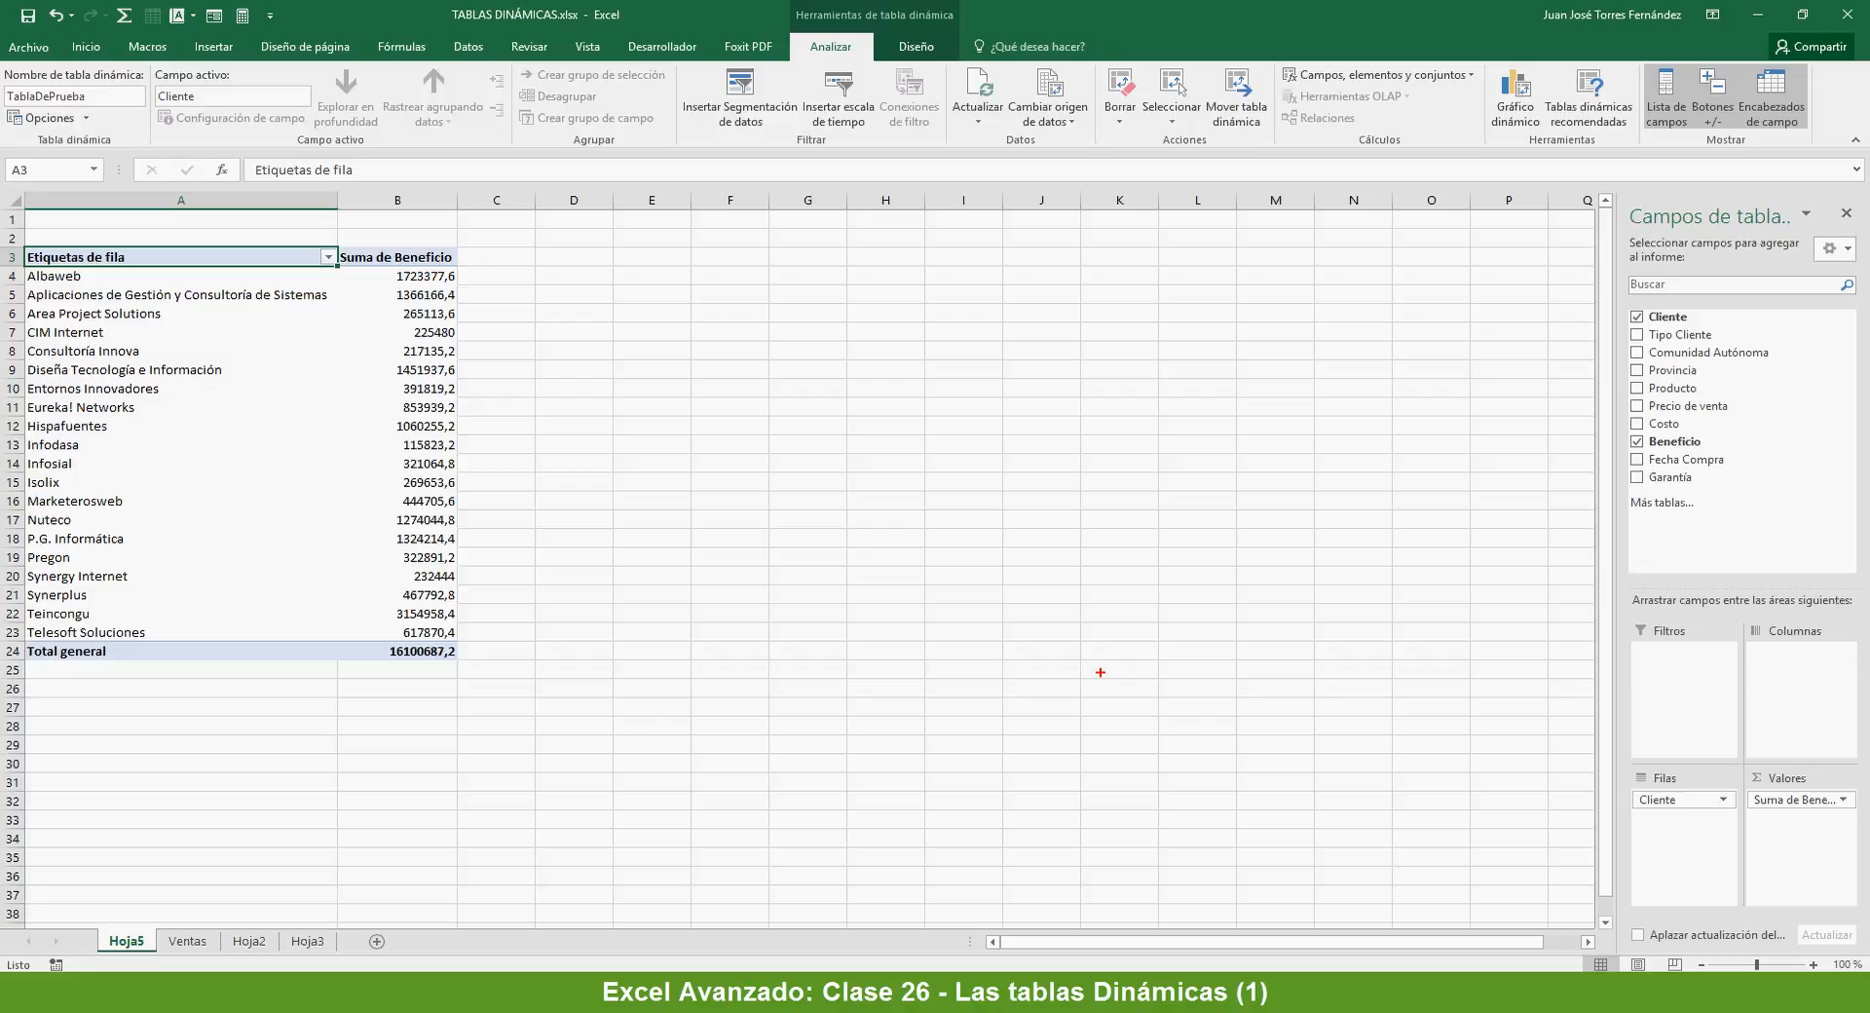
left_click_drag(120, 235, 118, 126)
left_click_drag(436, 237, 445, 123)
mouse_move(344, 247)
left_mouse_down()
mouse_move(421, 365)
mouse_move(461, 661)
left_mouse_up()
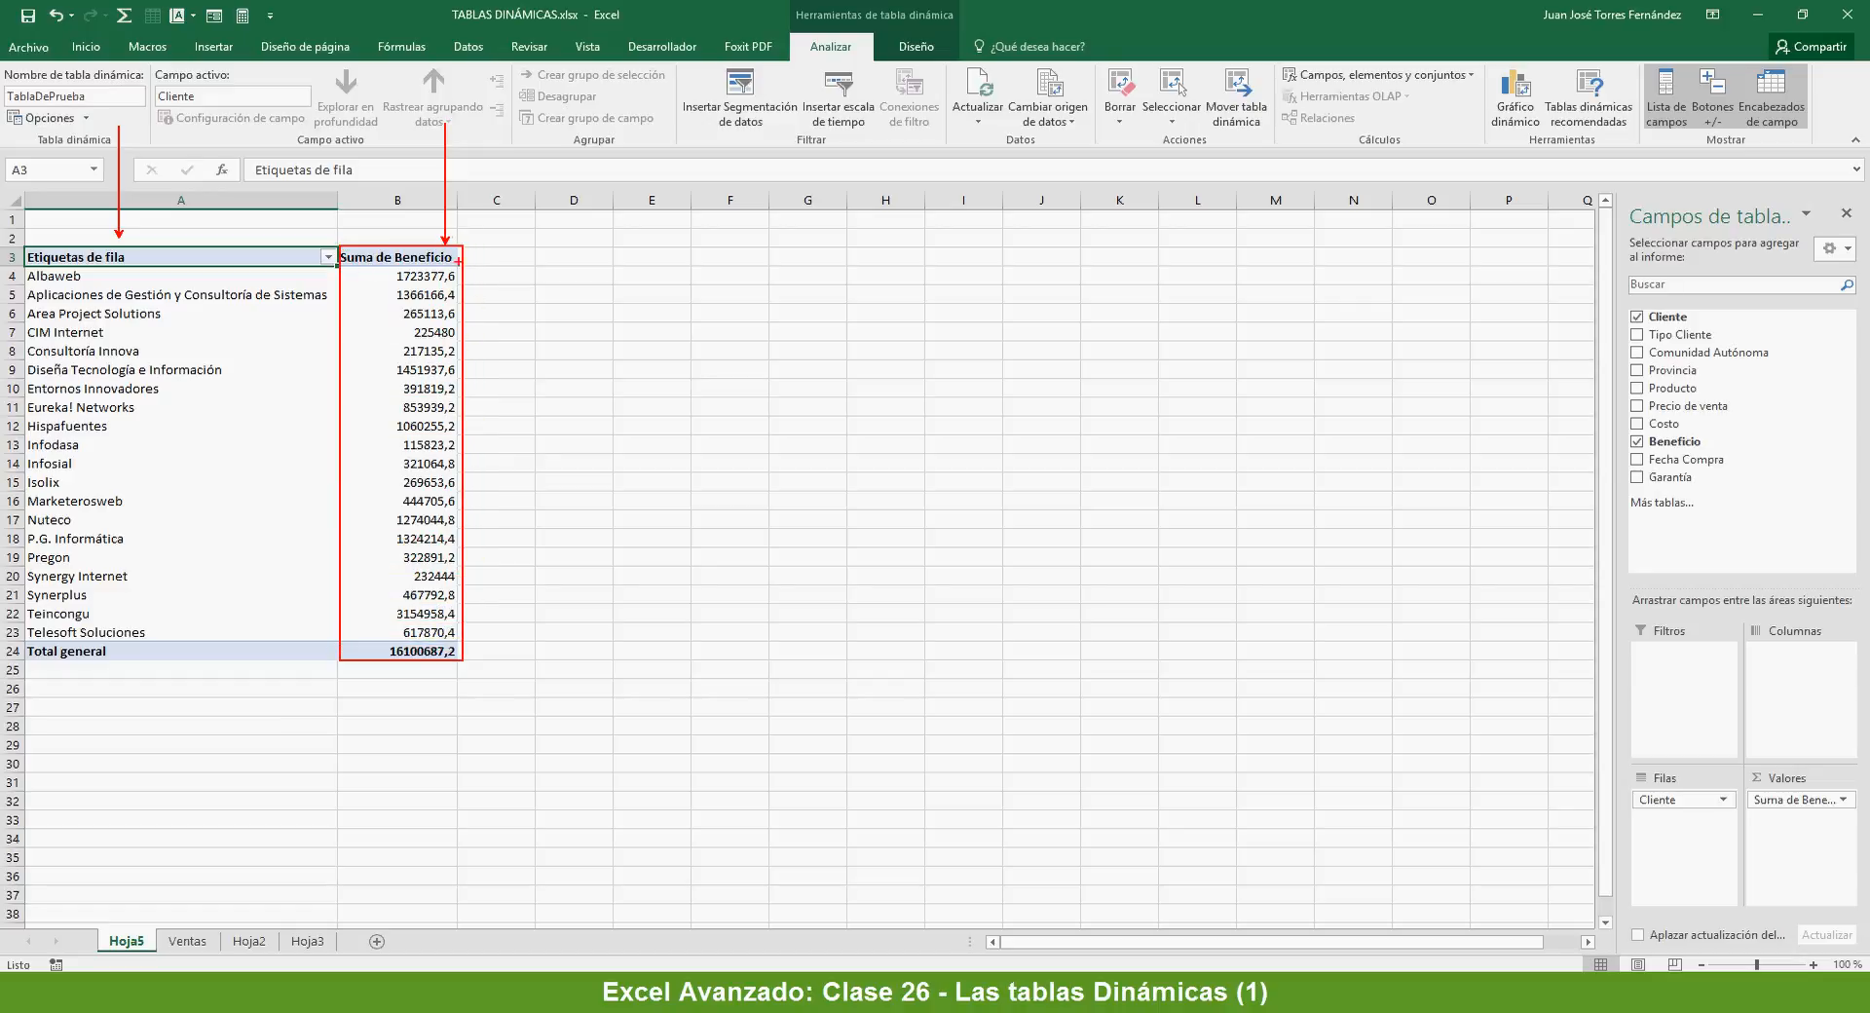
left_click_drag(456, 662, 585, 787)
left_click_drag(462, 276, 689, 276)
left_click_drag(462, 335, 614, 335)
left_click_drag(465, 484, 645, 484)
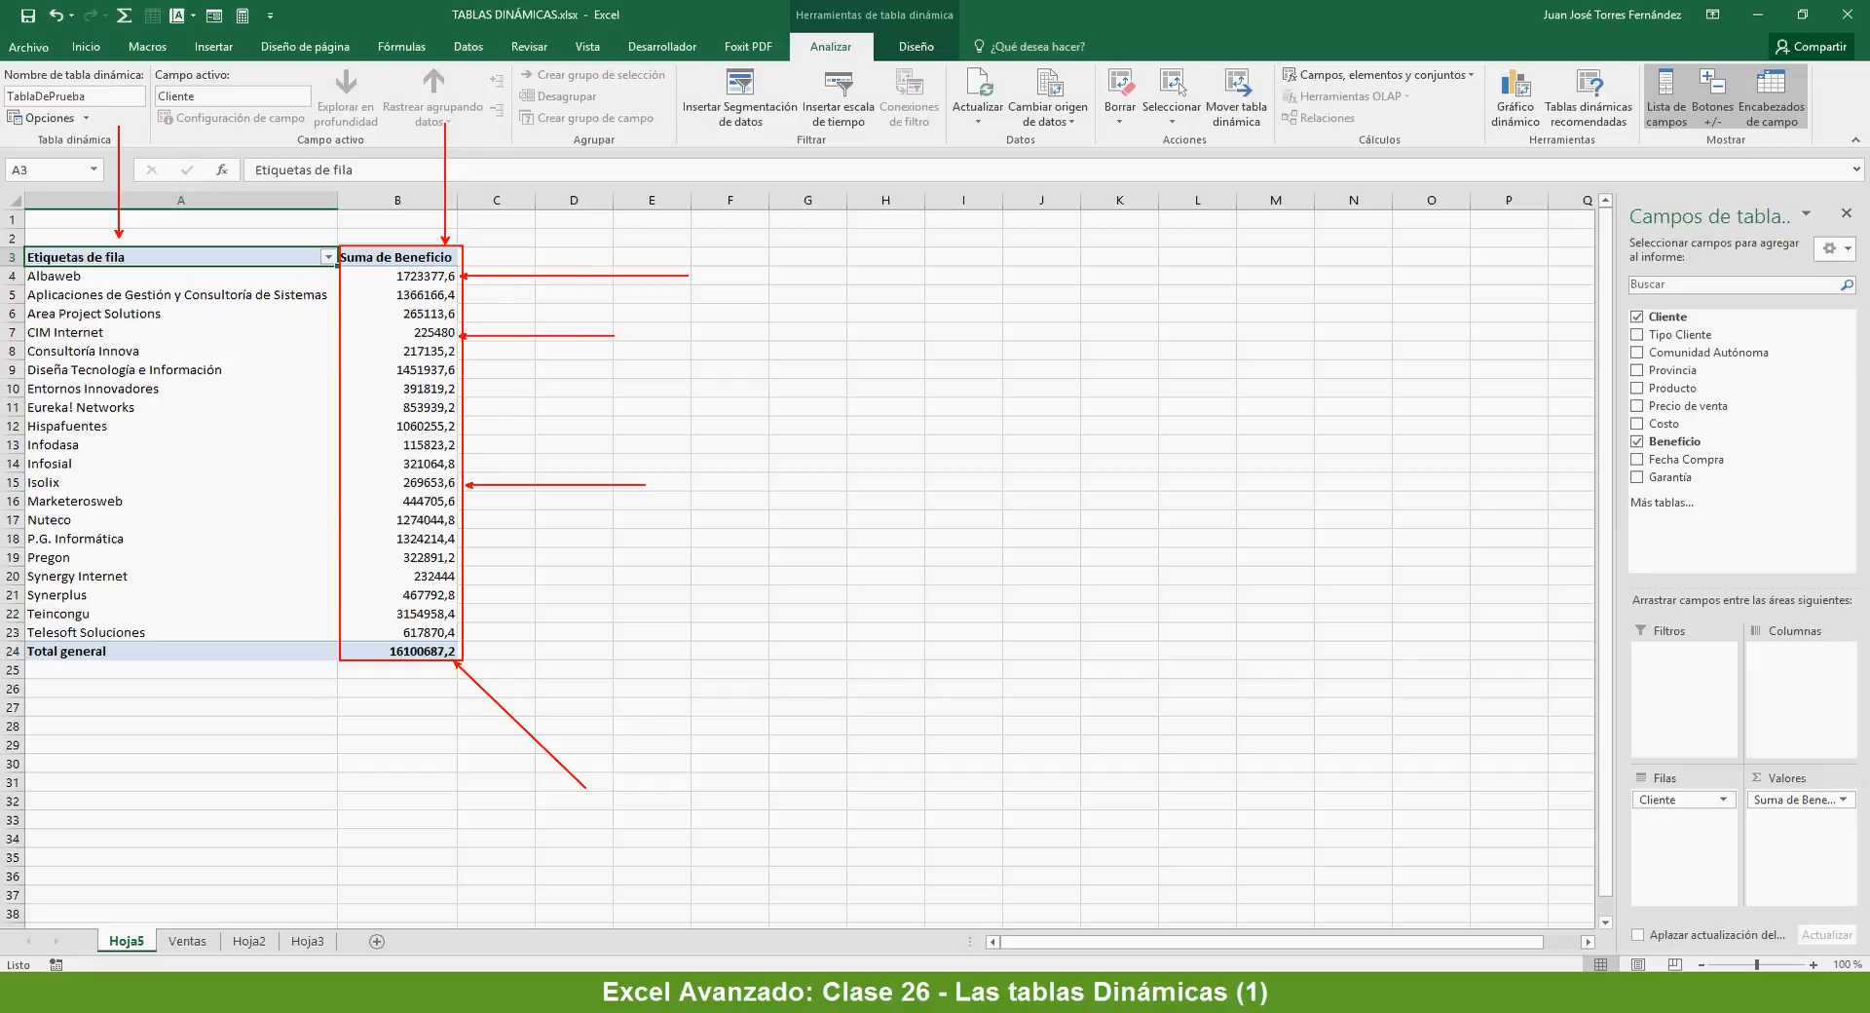
left_click_drag(464, 577, 697, 578)
left_click_drag(1677, 320, 1677, 813)
left_click_drag(1808, 835, 1701, 444)
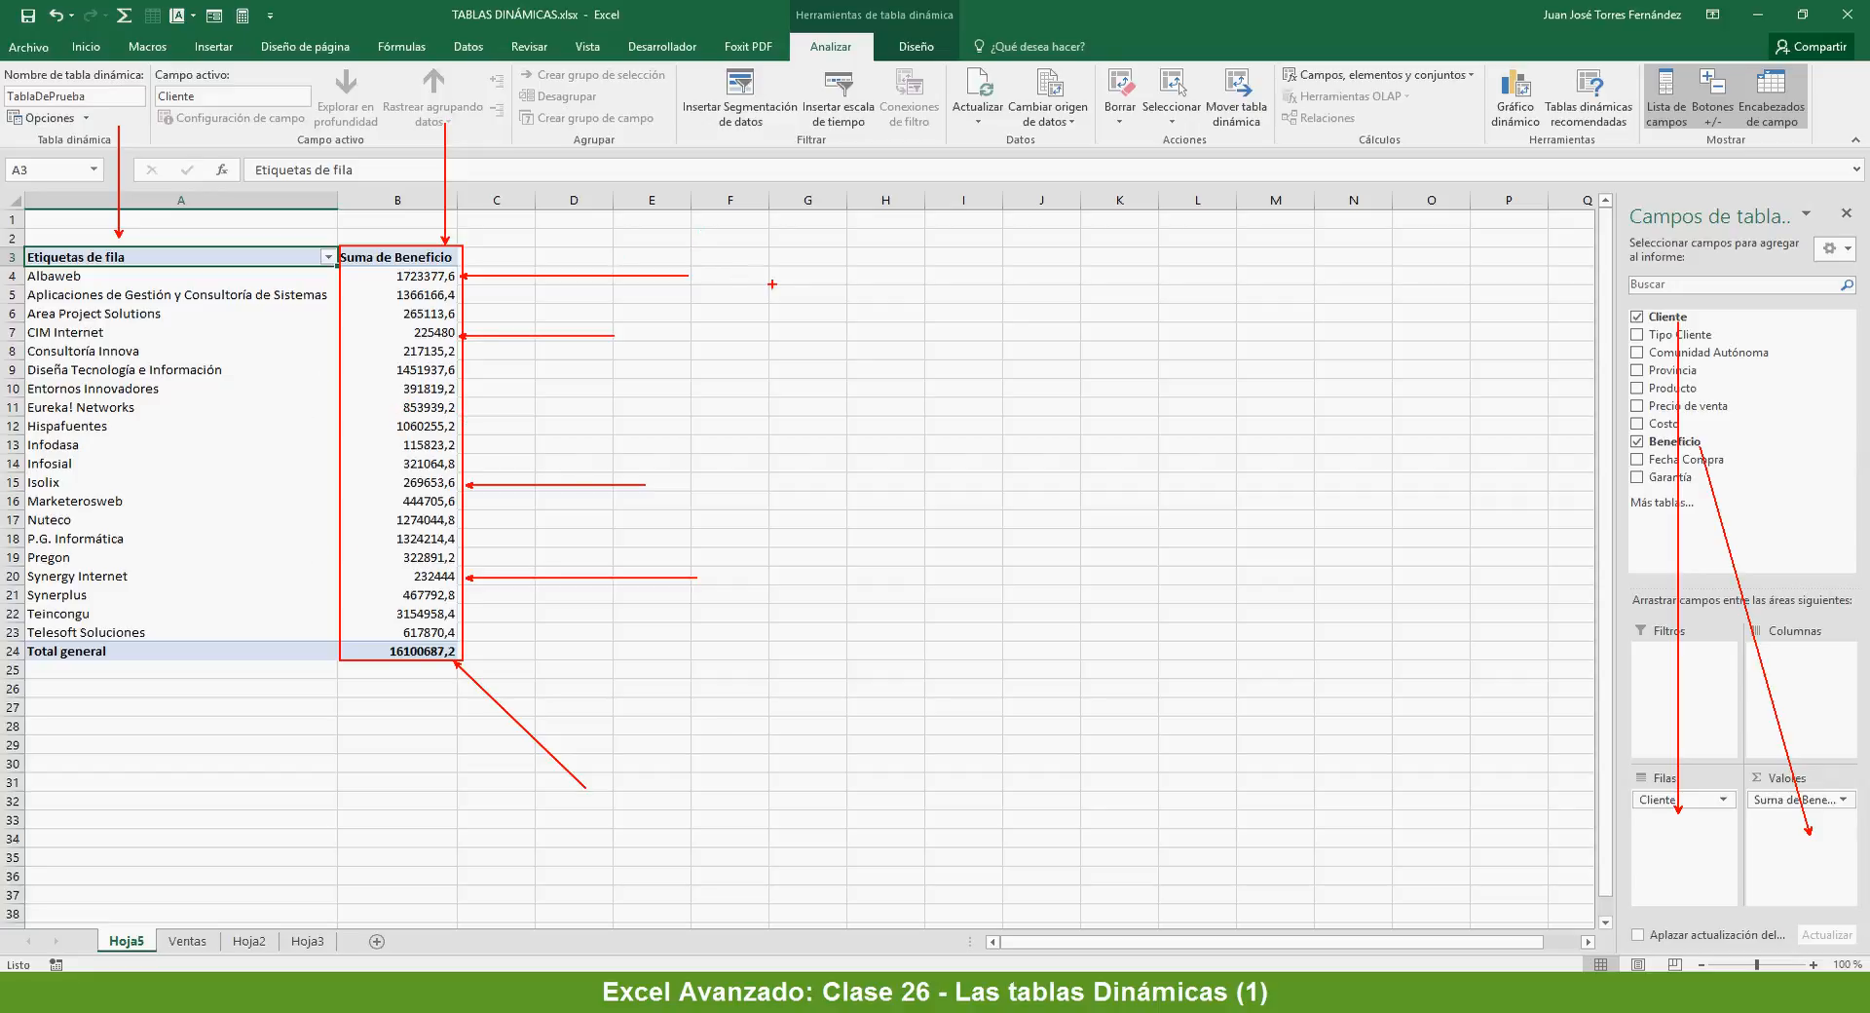
key("Escape")
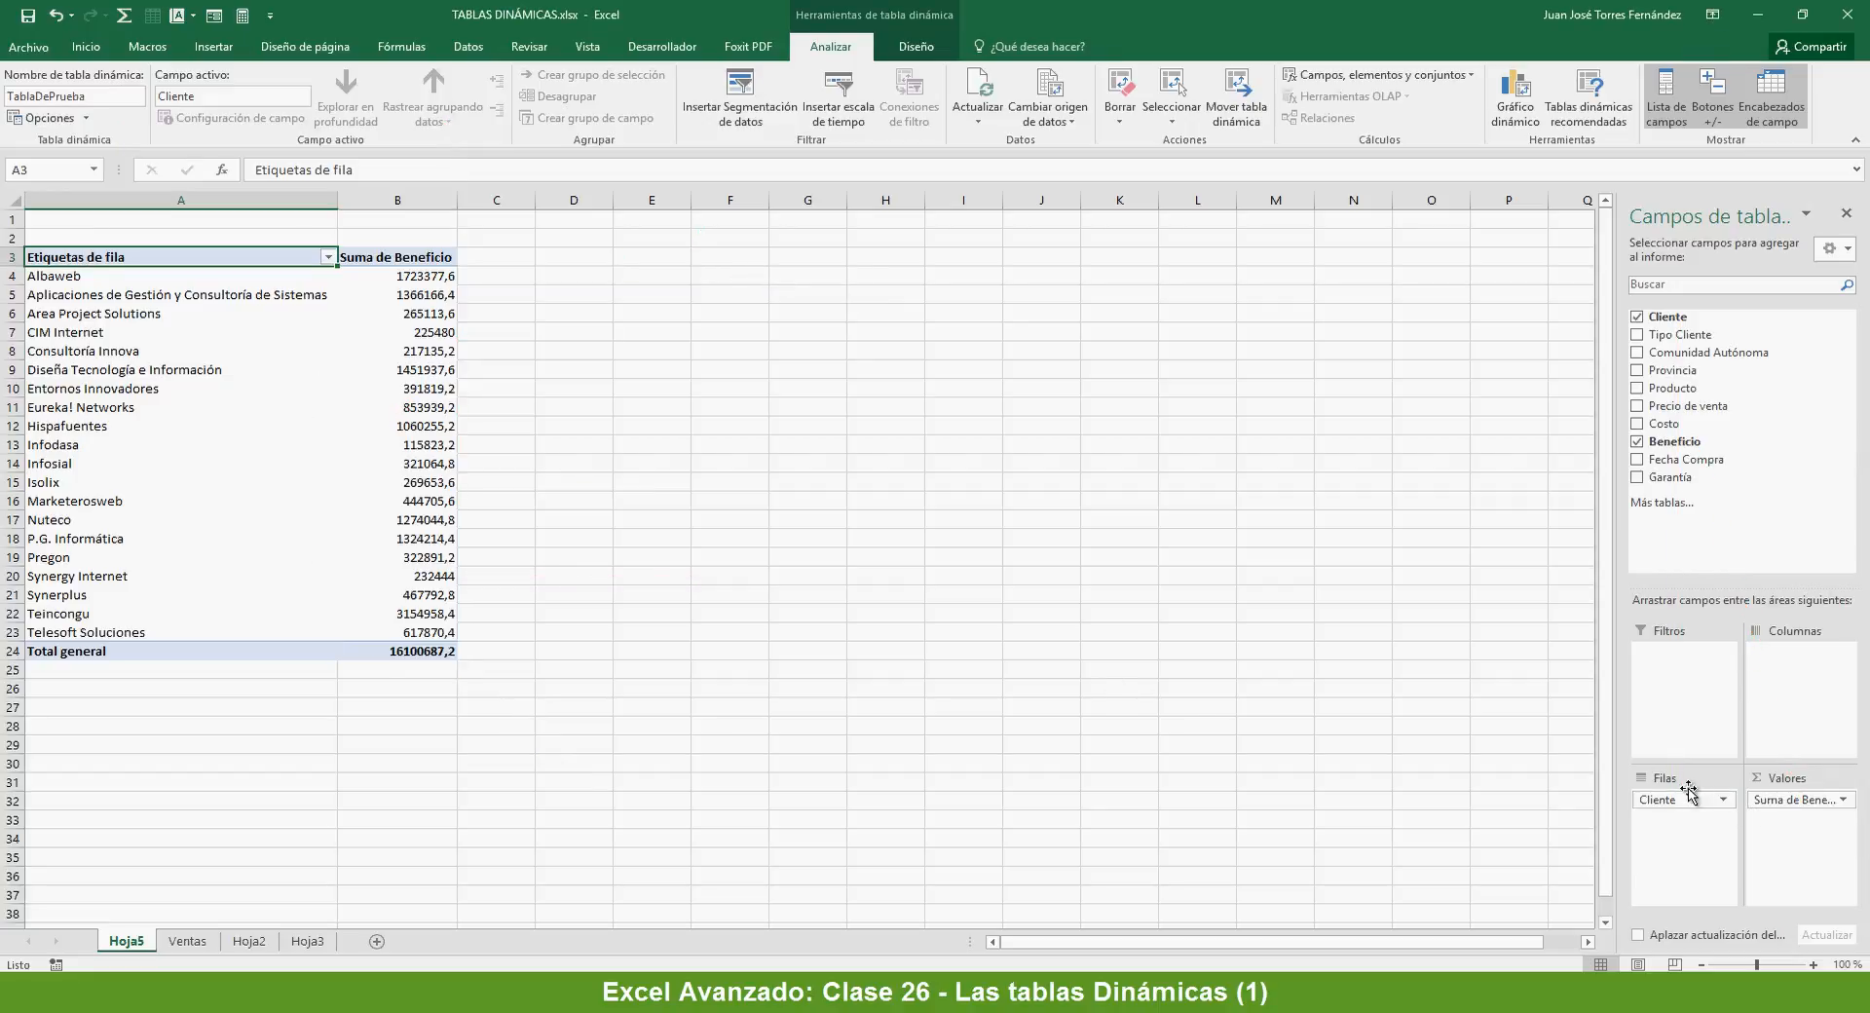
- Replace the pivot table's row field Cliente with Producto, and after that replace Producto with Provincia
left_click_drag(1683, 800, 1512, 616)
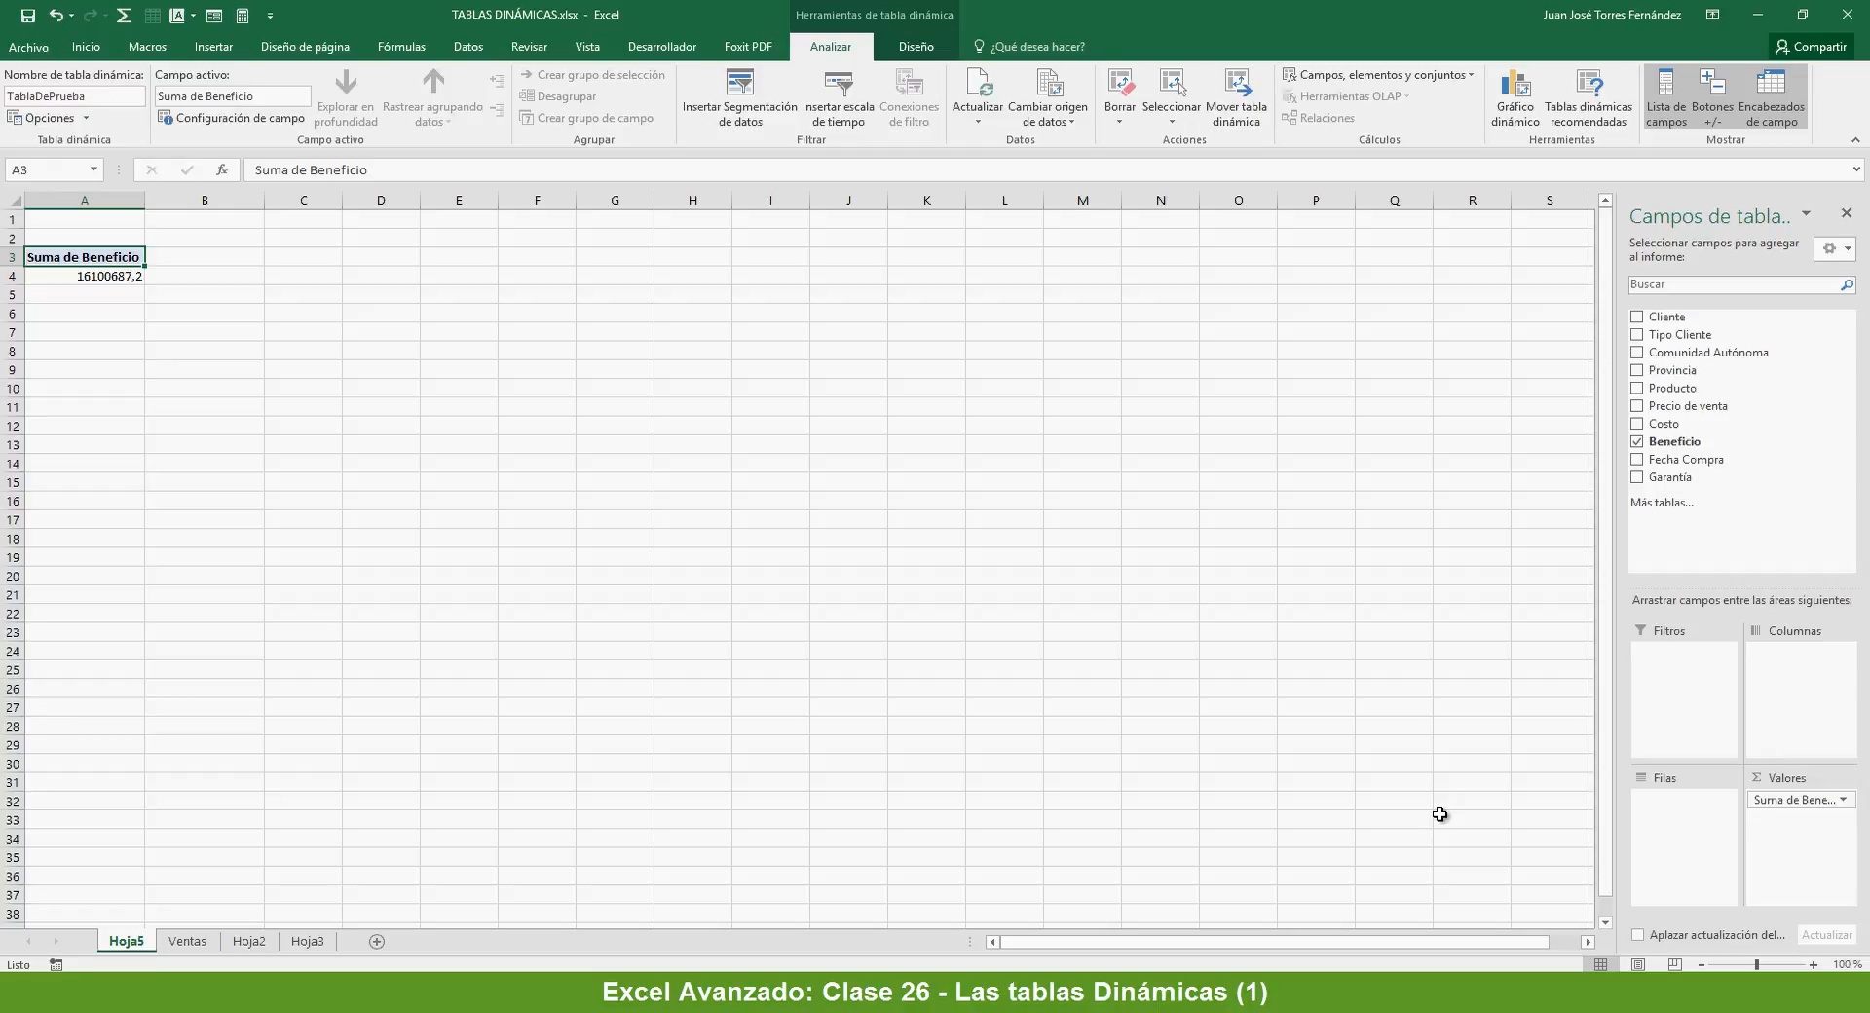
left_click_drag(1670, 390, 730, 777)
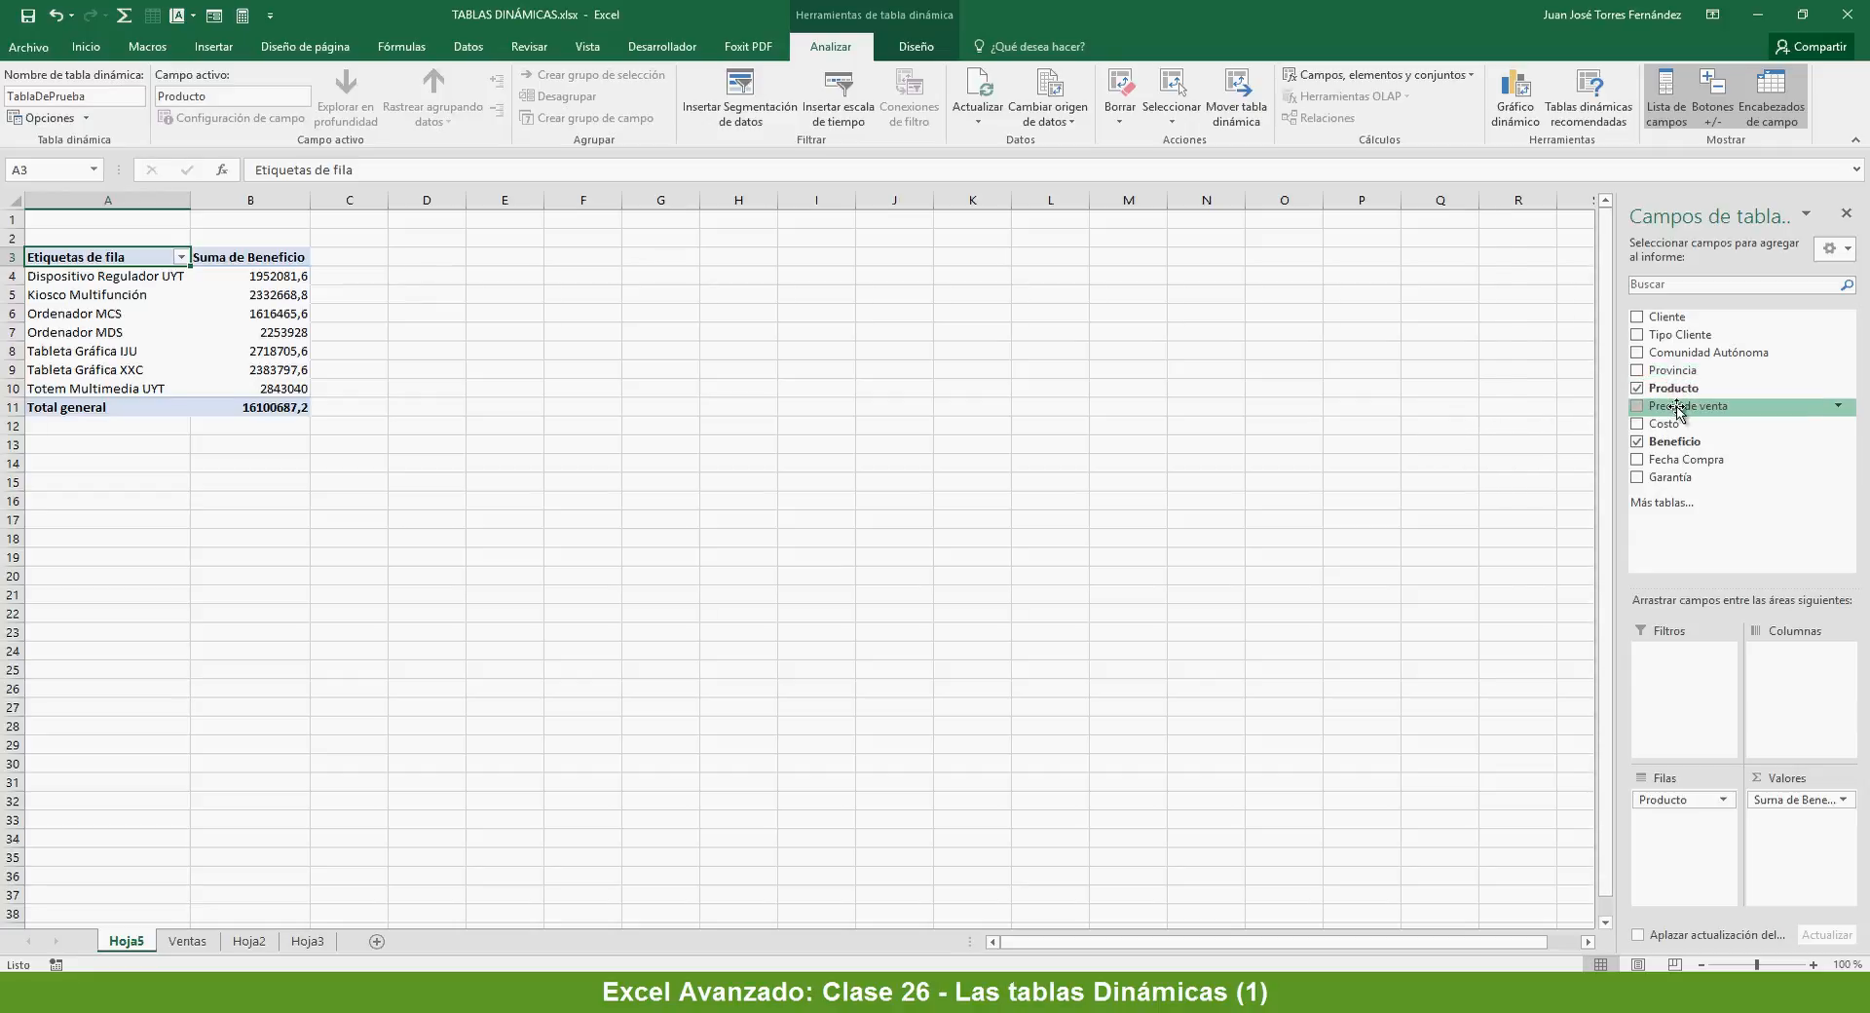
left_click_drag(1673, 801, 1430, 658)
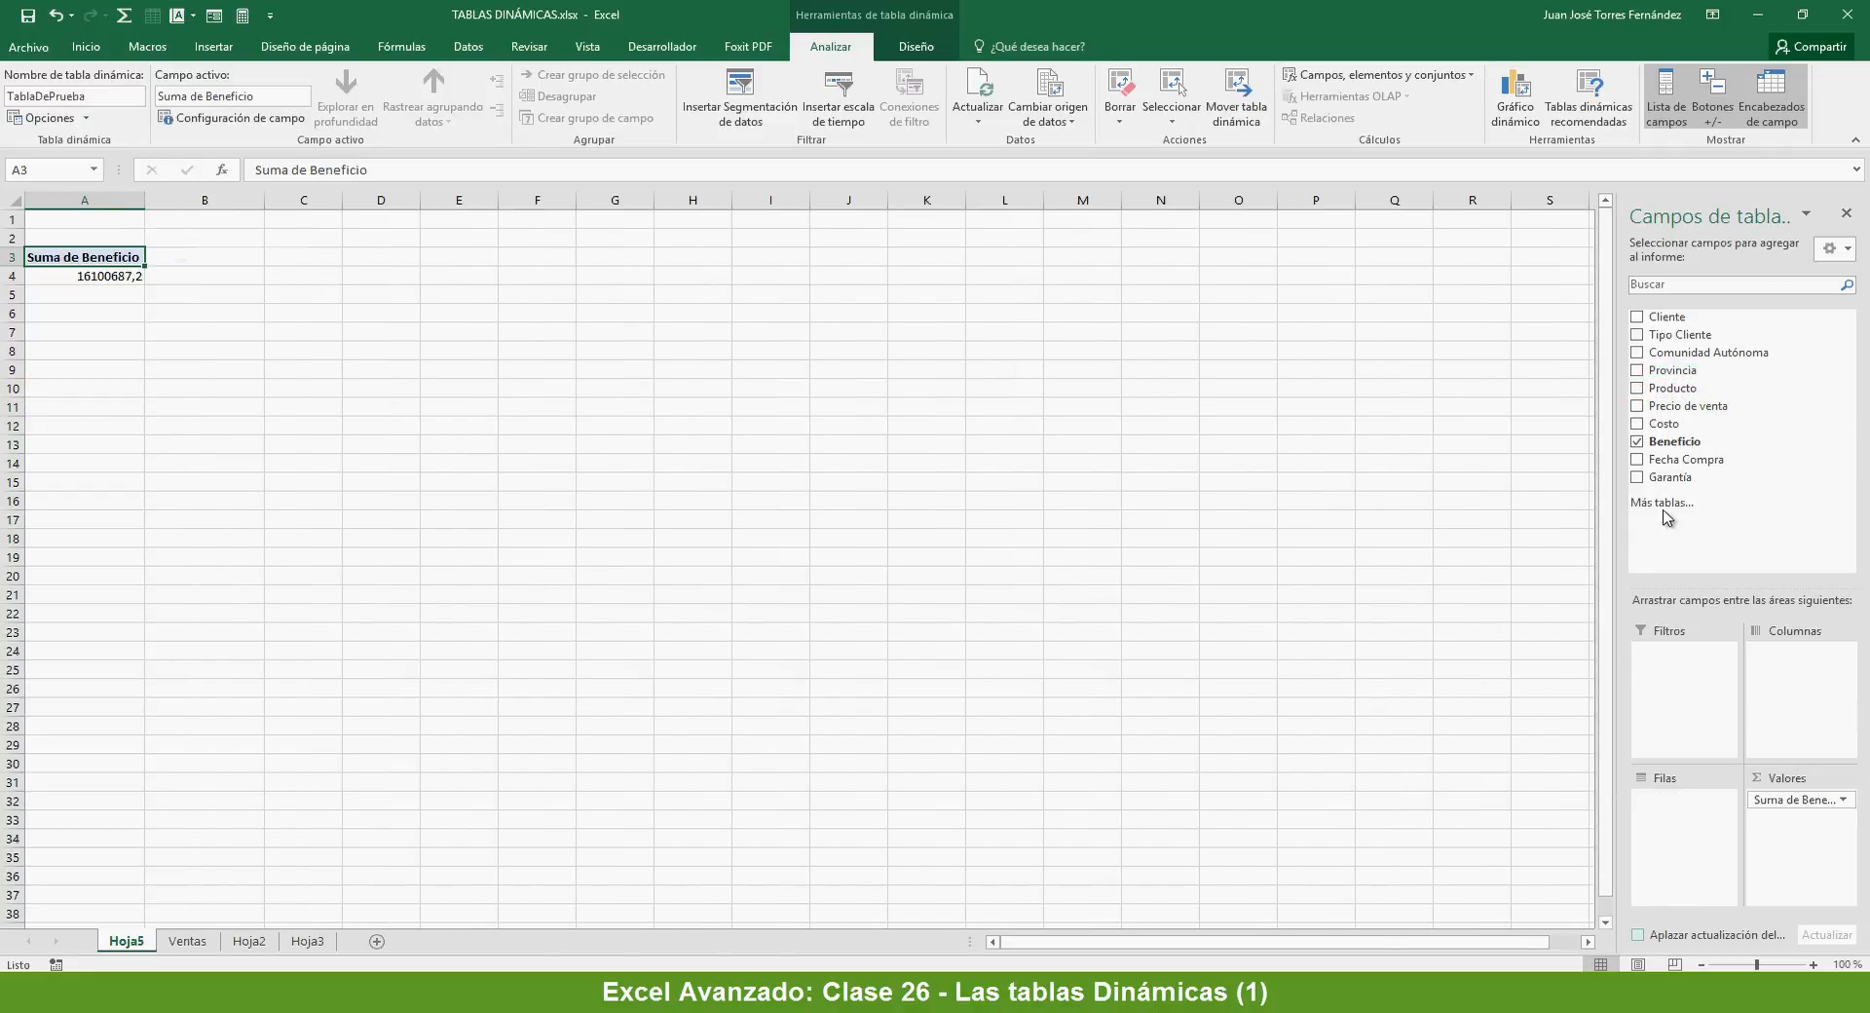
left_click_drag(1673, 370, 1683, 813)
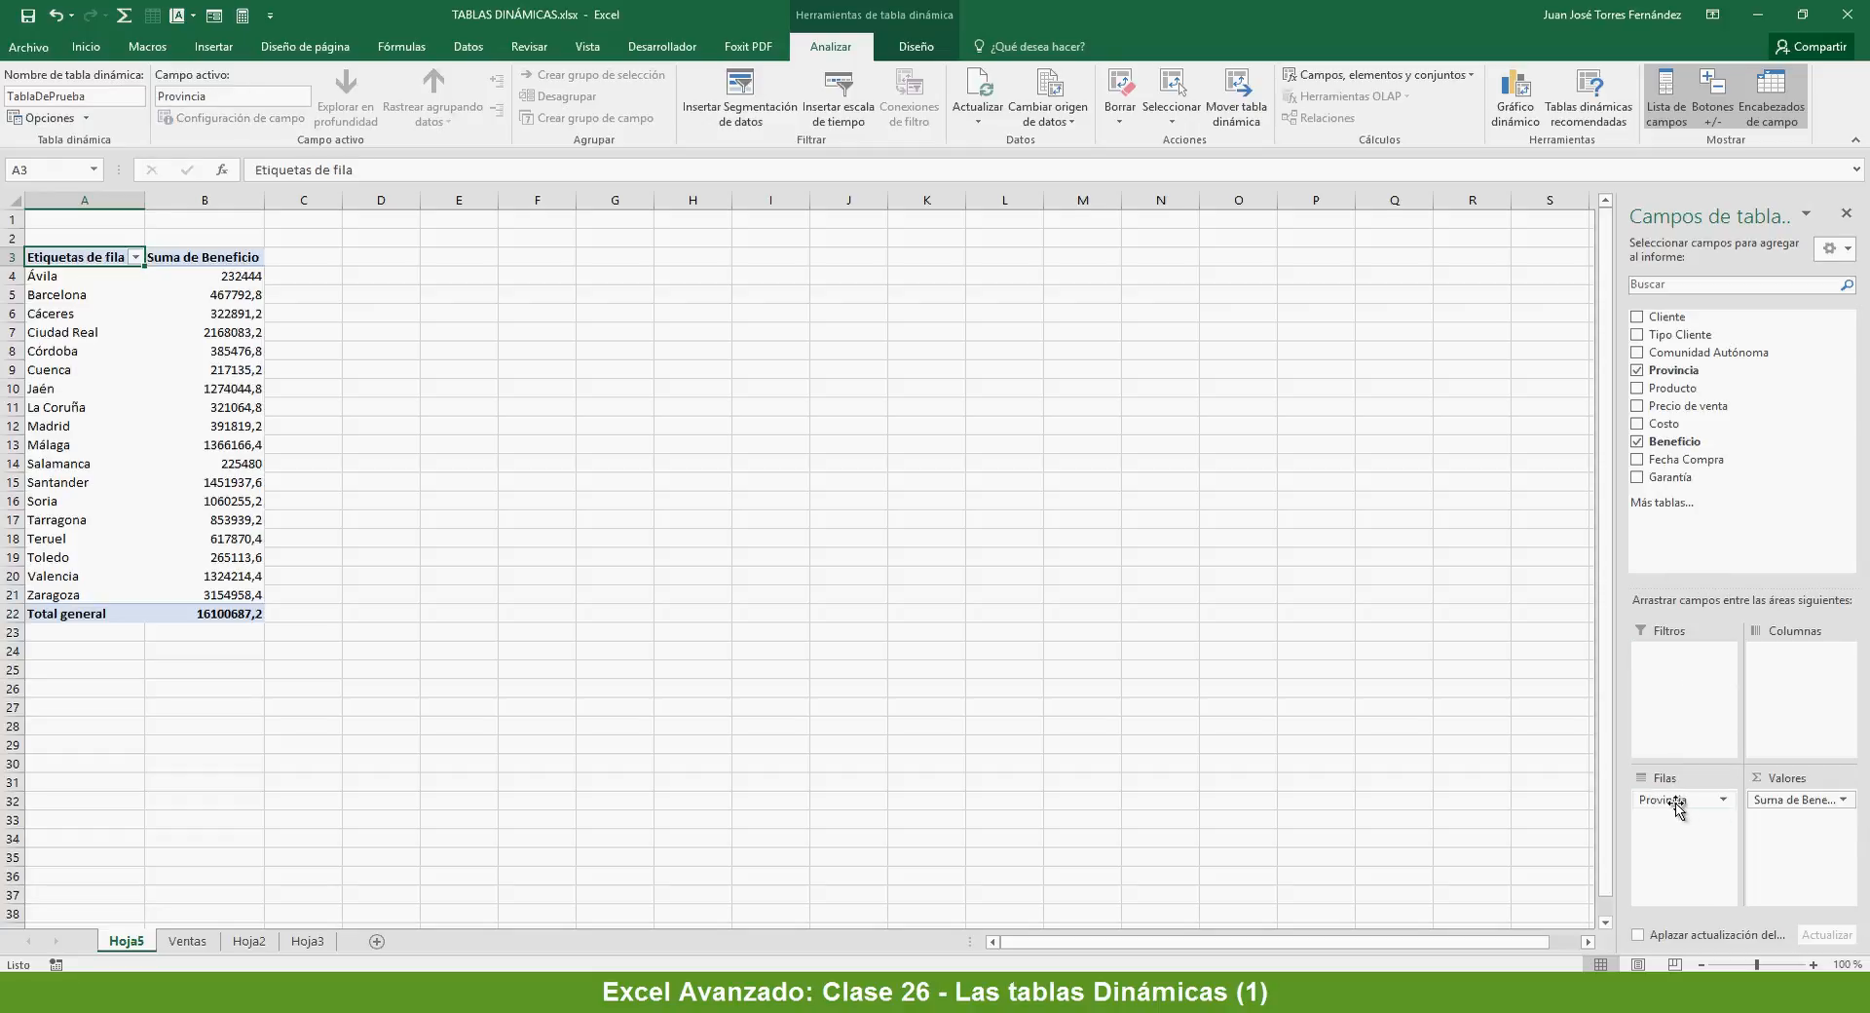